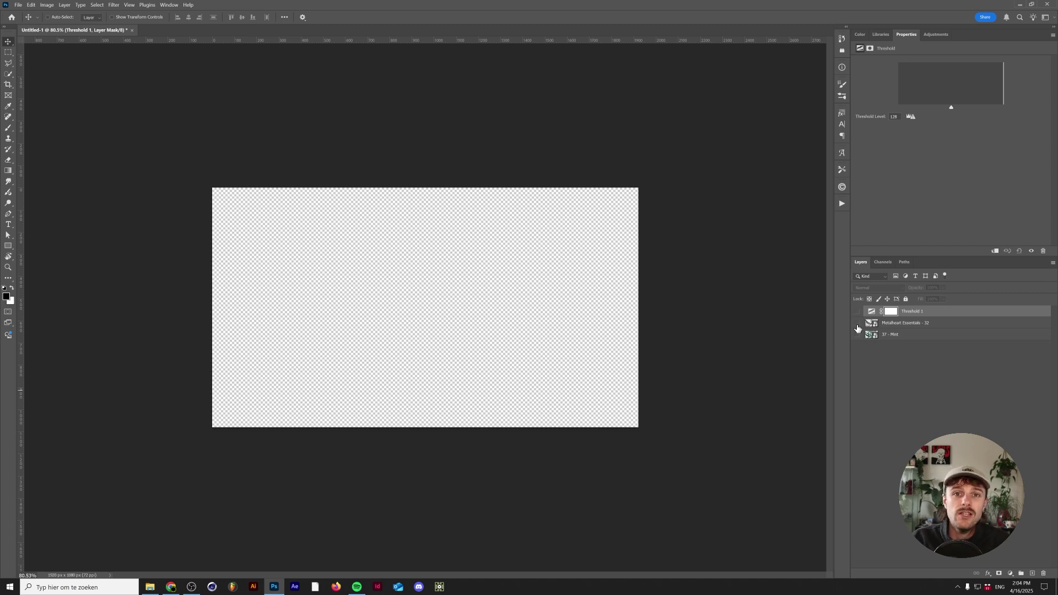
Compare the Metalheart Essentials - 32 and 37 - Mint renders by toggling their visibility
left_click(857, 324)
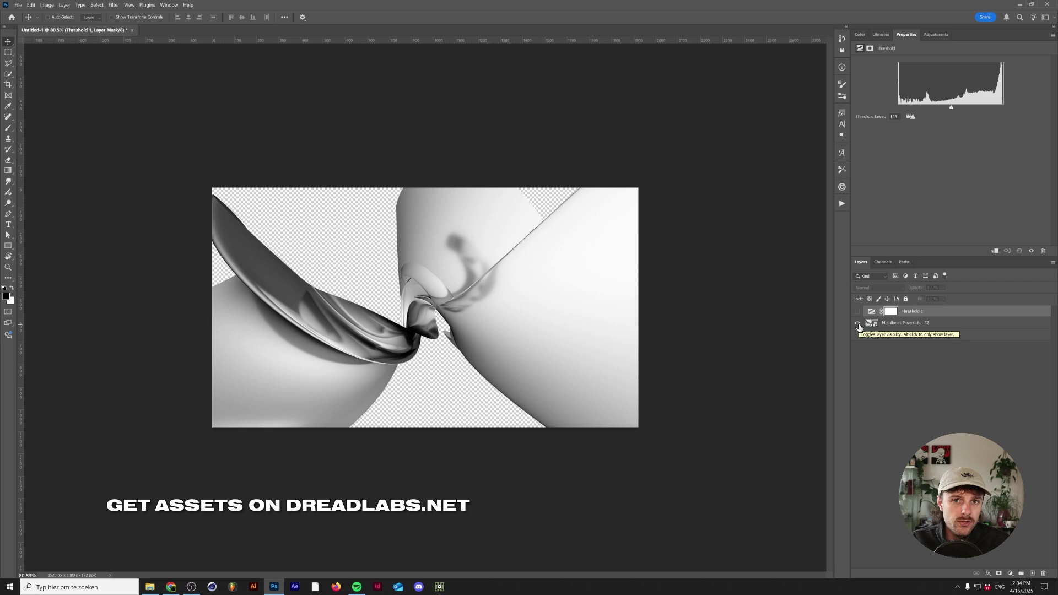
left_click(857, 324)
left_click(858, 334)
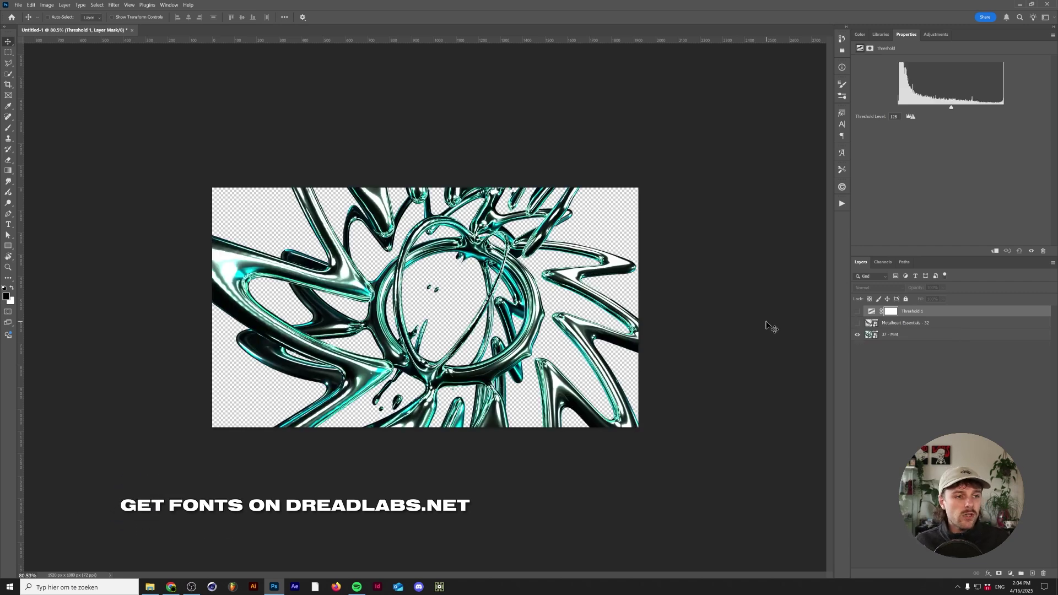
left_click(858, 324)
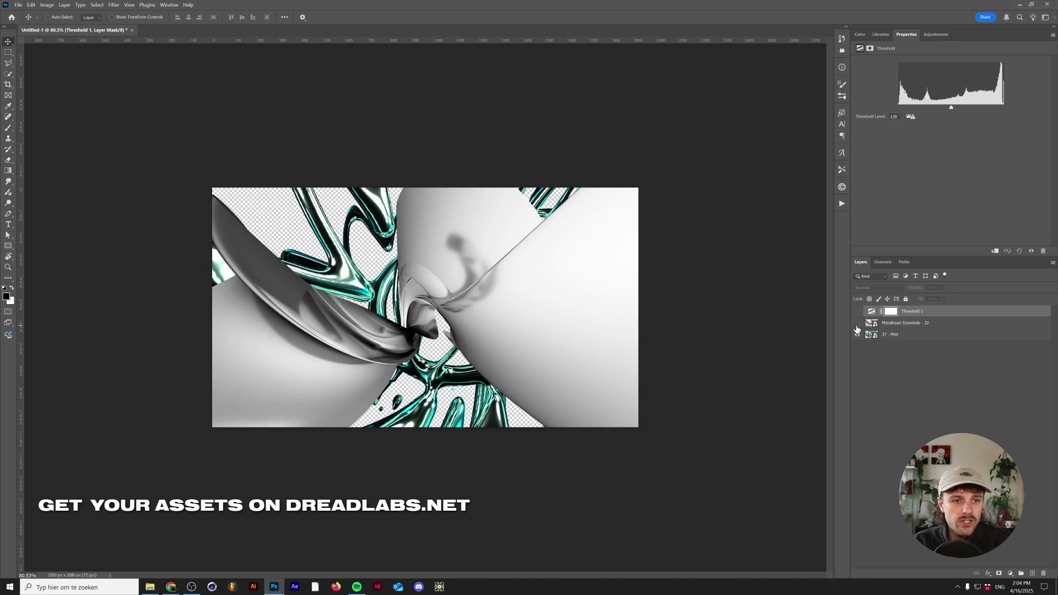
left_click(858, 323)
Turn on Threshold 1 and set its level to 84 over the Metalheart render
left_click(857, 311)
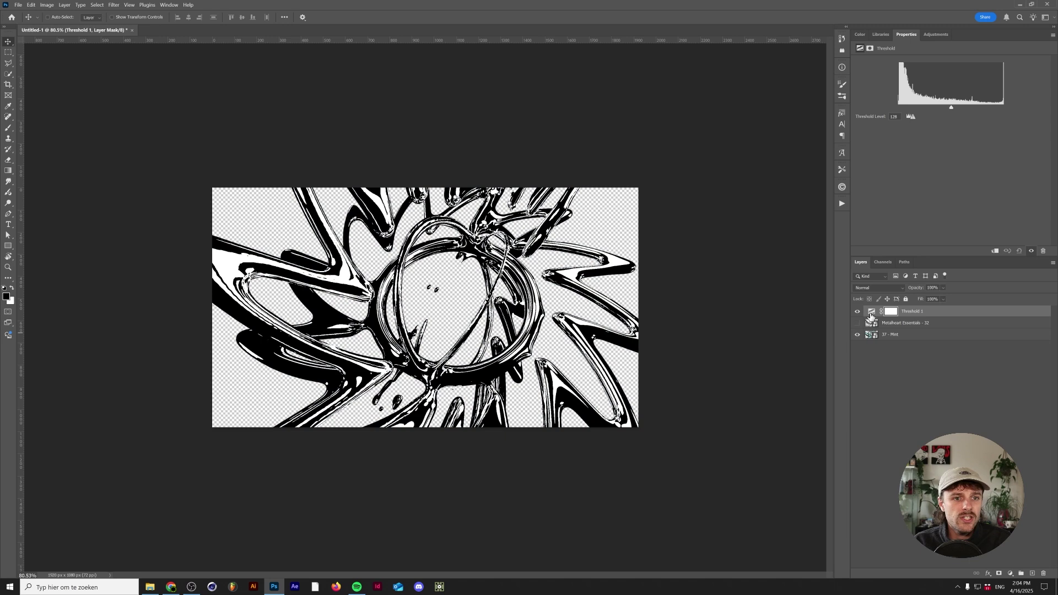
left_click(871, 313)
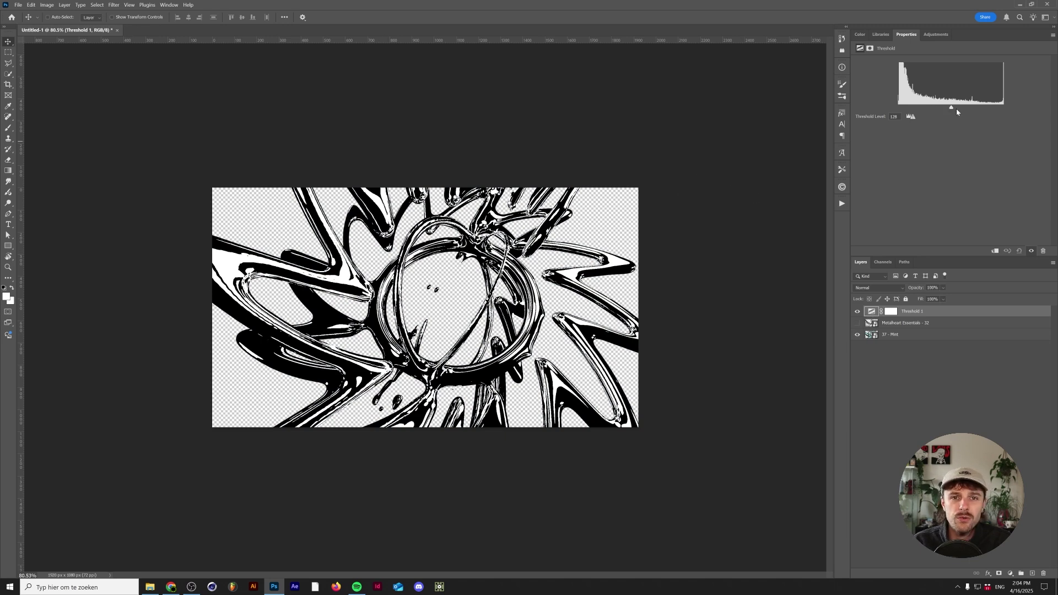
left_click_drag(952, 110, 912, 110)
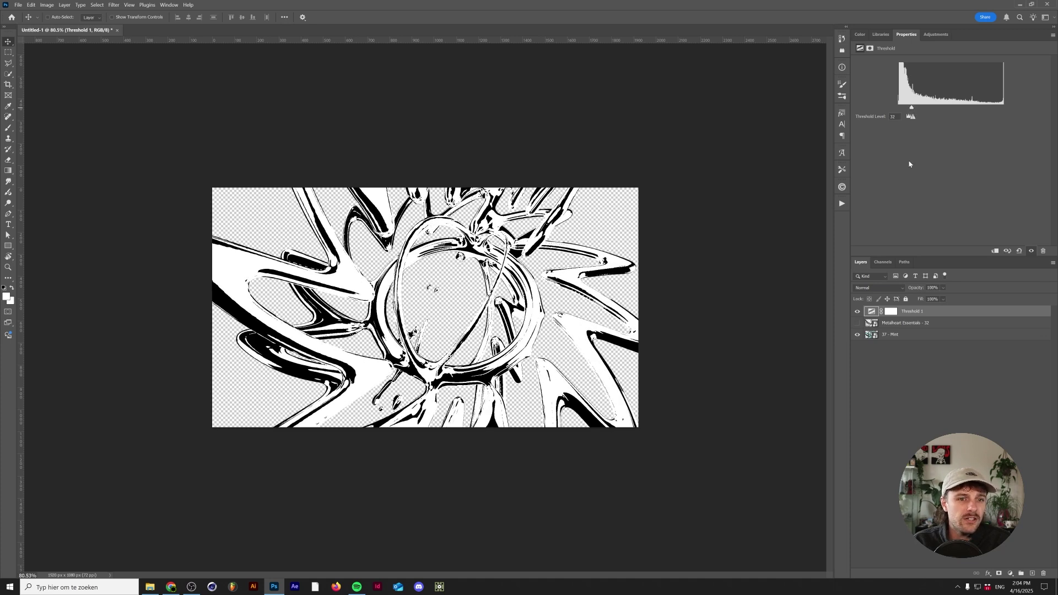
left_click(857, 334)
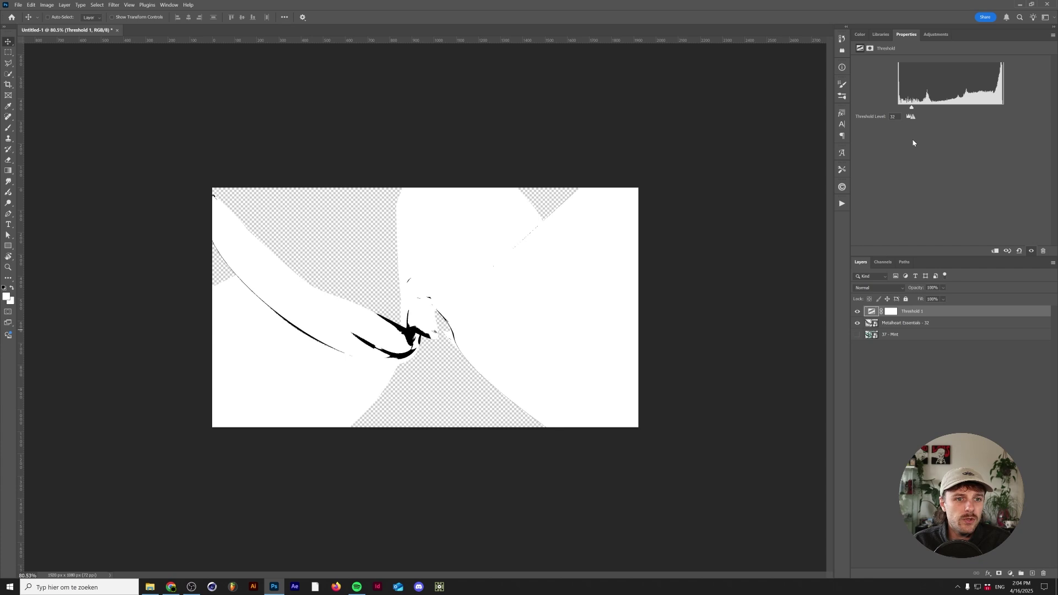
mouse_move(913, 110)
left_mouse_down()
mouse_move(964, 97)
mouse_move(922, 103)
mouse_move(933, 104)
left_mouse_up()
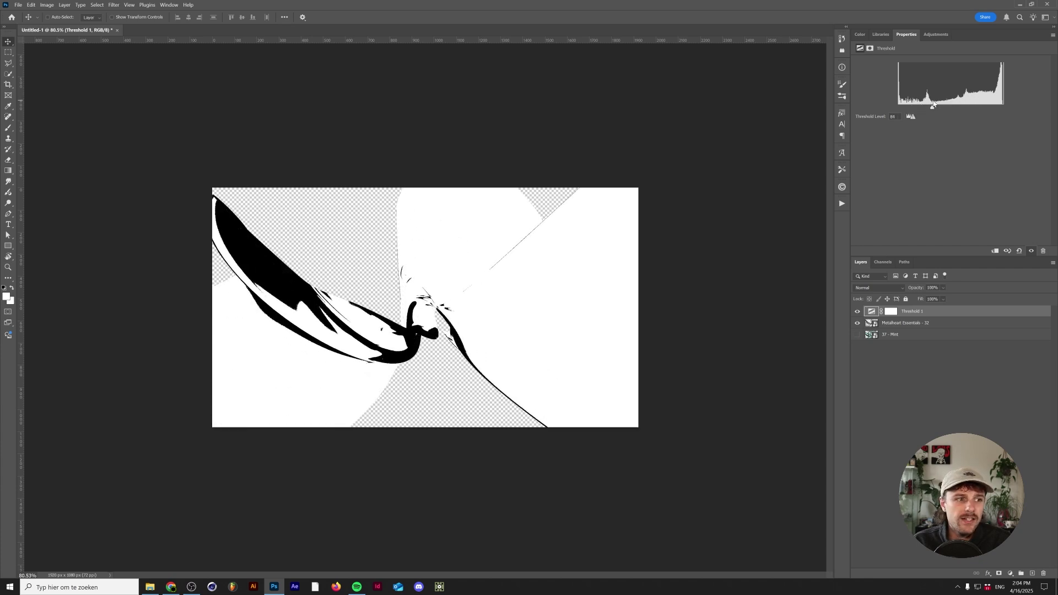
Hide Metalheart Essentials, then show and select the 37 - Mint layer
left_click(857, 323)
left_click(857, 334)
left_click(952, 338)
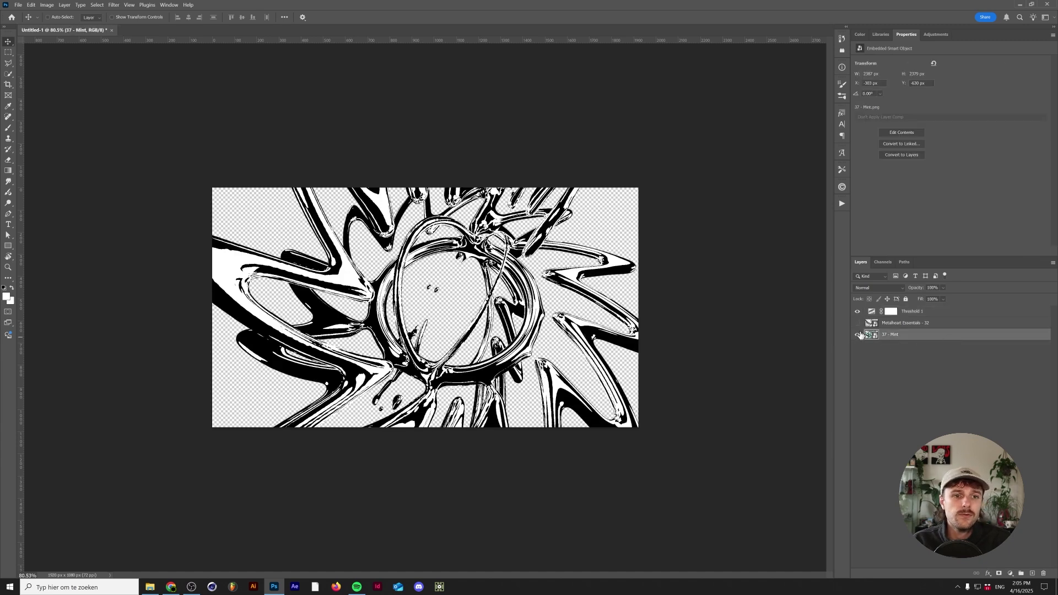
left_click(928, 313)
left_click(917, 335)
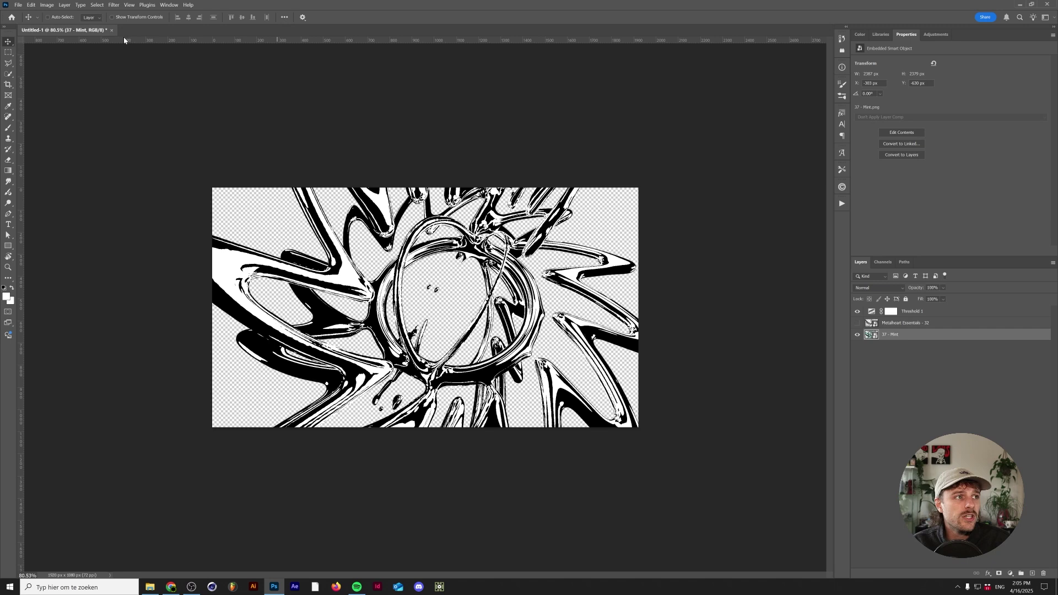
right_click(940, 340)
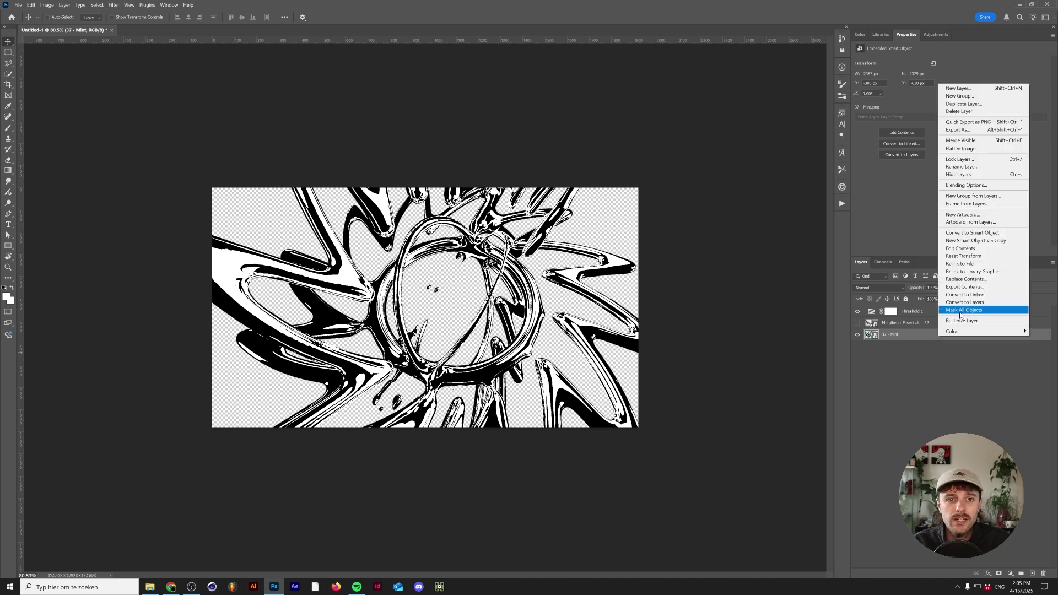
left_click(113, 5)
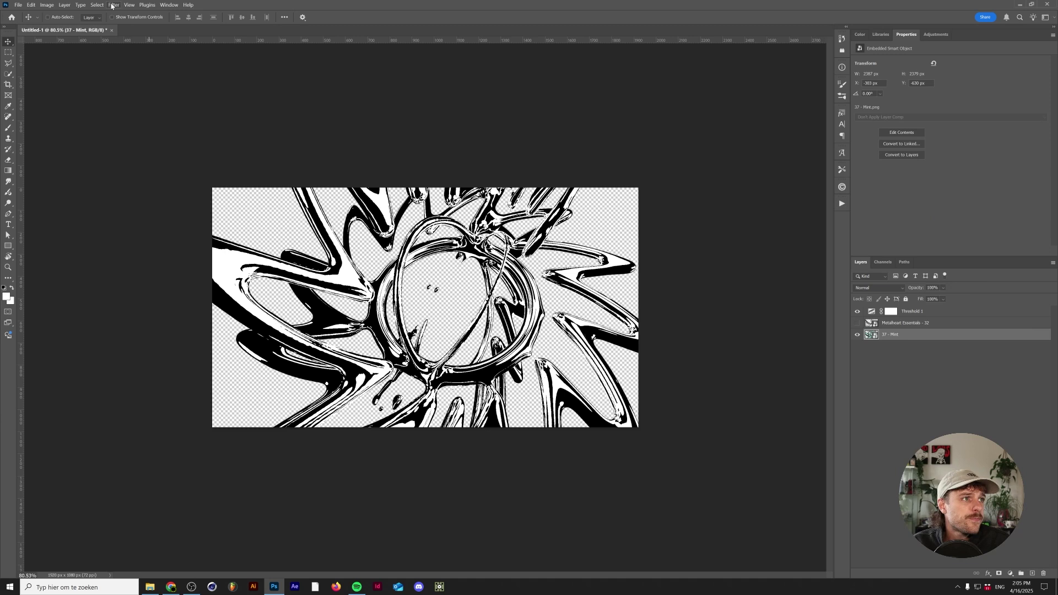
Apply Add Noise at 20%, Gaussian, Monochromatic to the 37 - Mint render
left_click(114, 5)
mouse_move(142, 119)
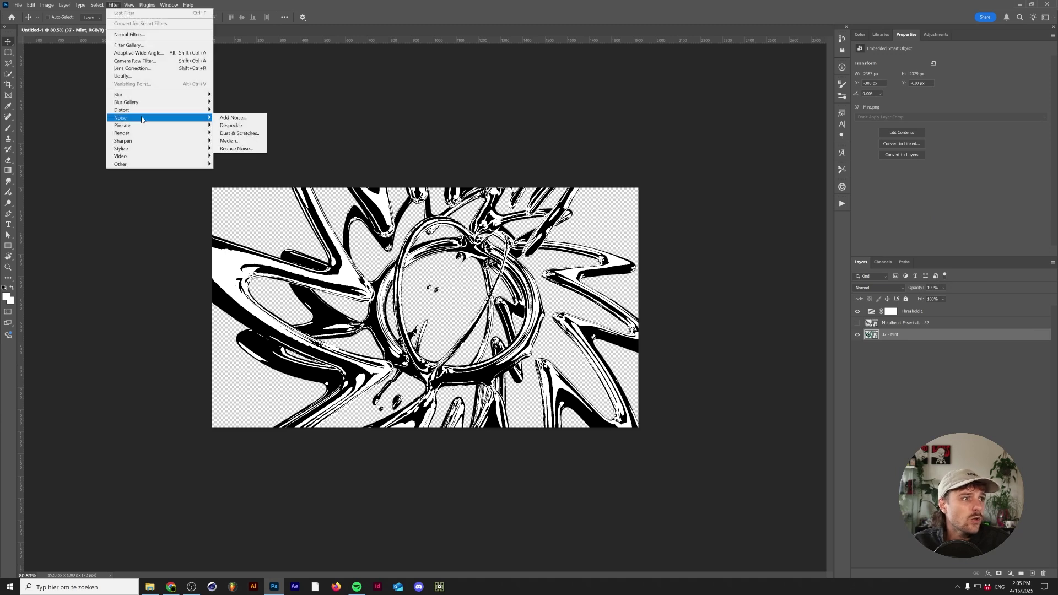
left_click(235, 118)
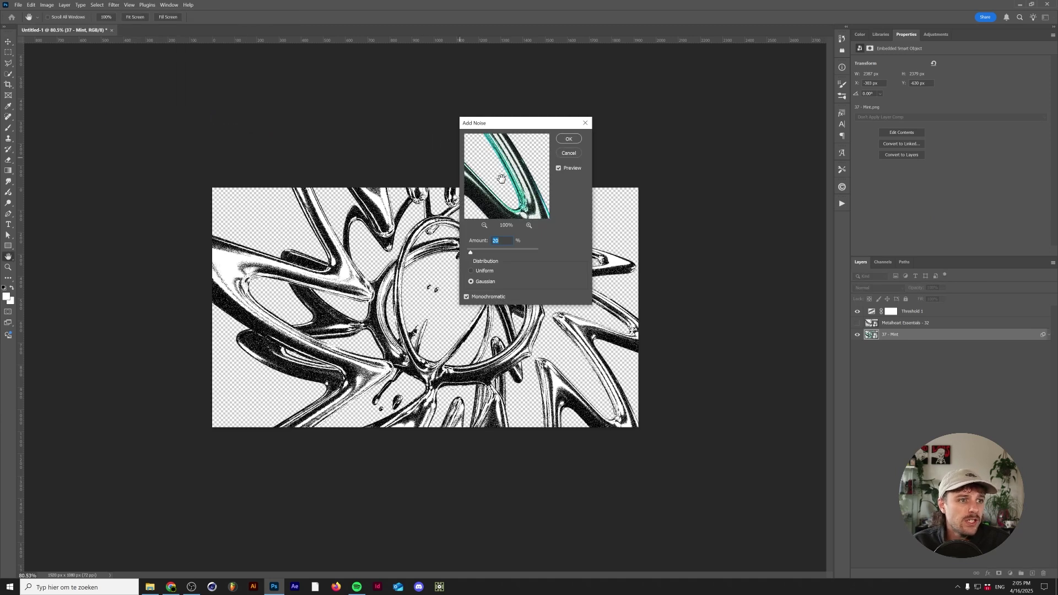
left_click_drag(506, 124, 712, 211)
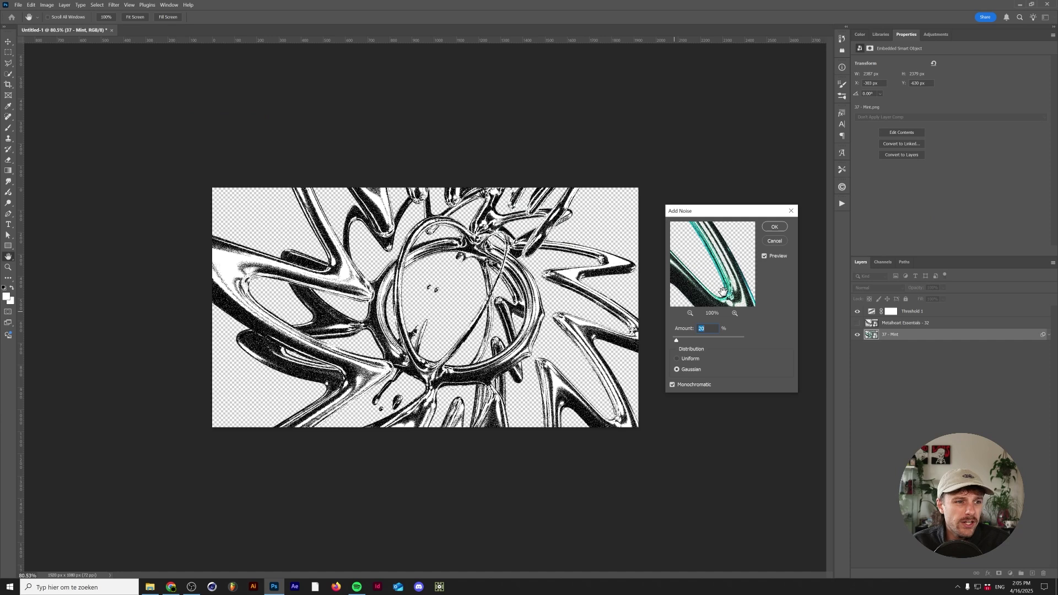
left_click(774, 226)
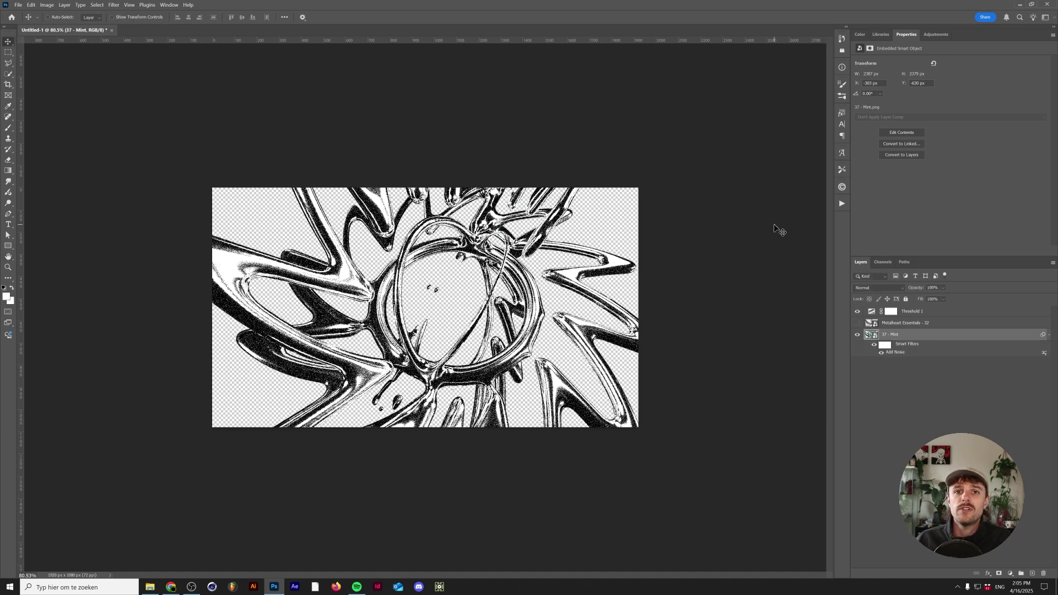
scroll(477, 401, "up", 5)
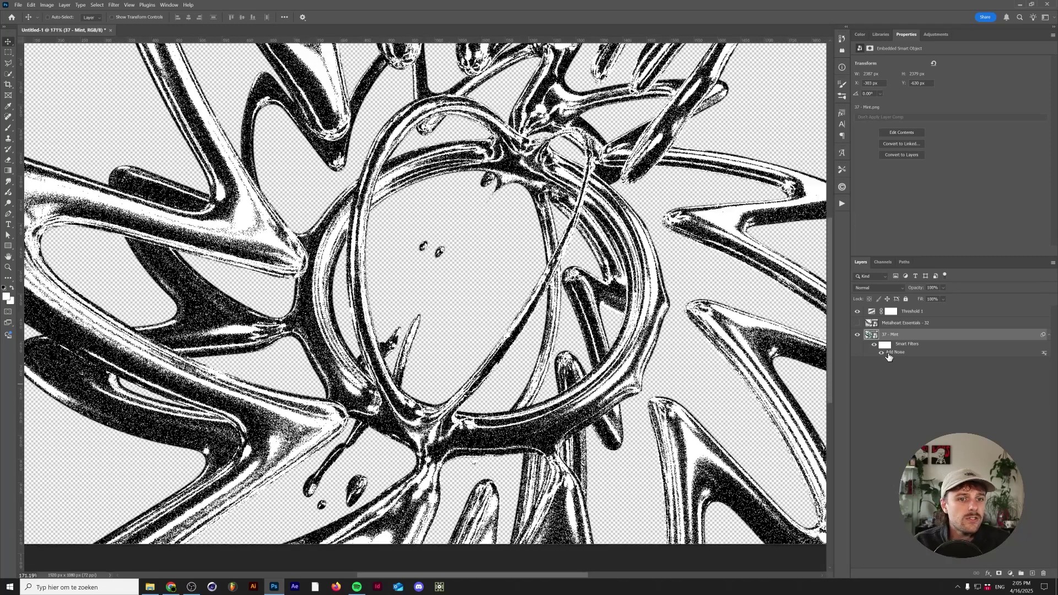
Add a white-filled Layer 1 beneath the render and switch off the Add Noise filter
key("ctrl+shift+alt+n")
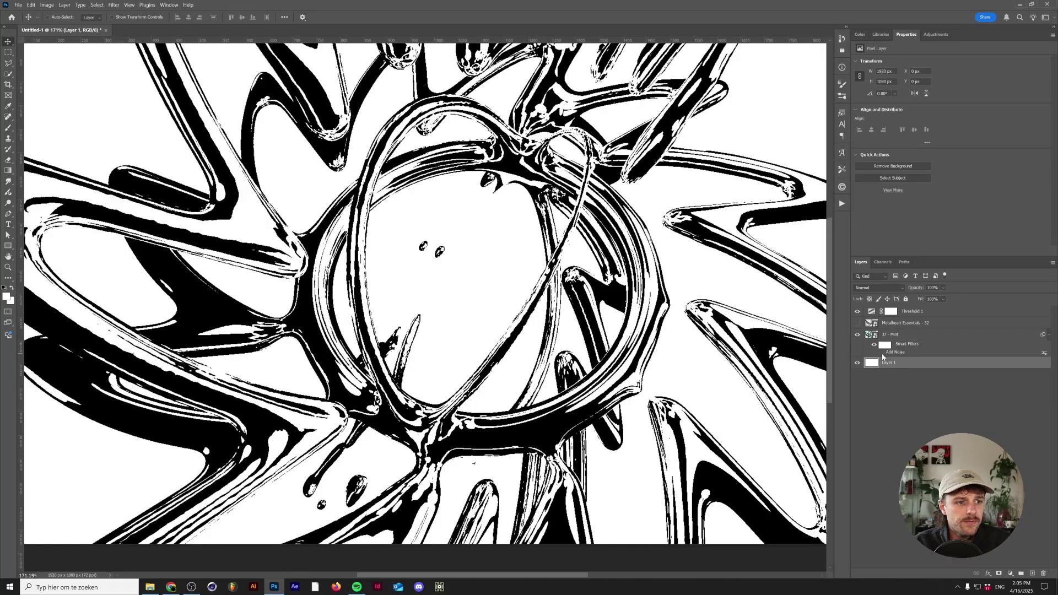
scroll(501, 356, "down", 5)
scroll(502, 356, "up", 4)
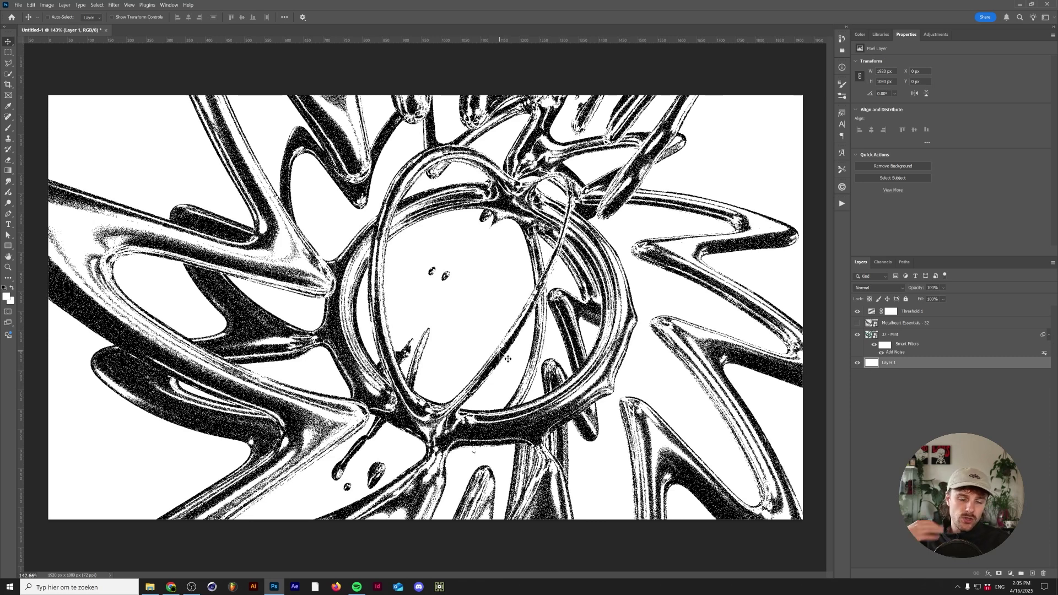
key("alt+bracketright")
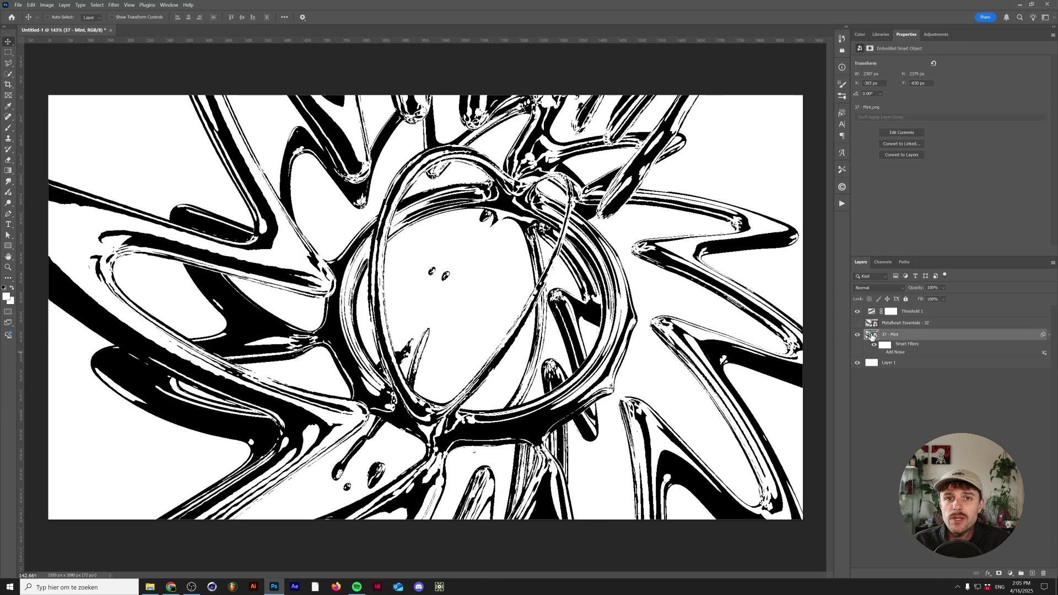
Add a Filter Gallery Grain filter: Clumped type, higher intensity, lower contrast; then switch it off
left_click(114, 6)
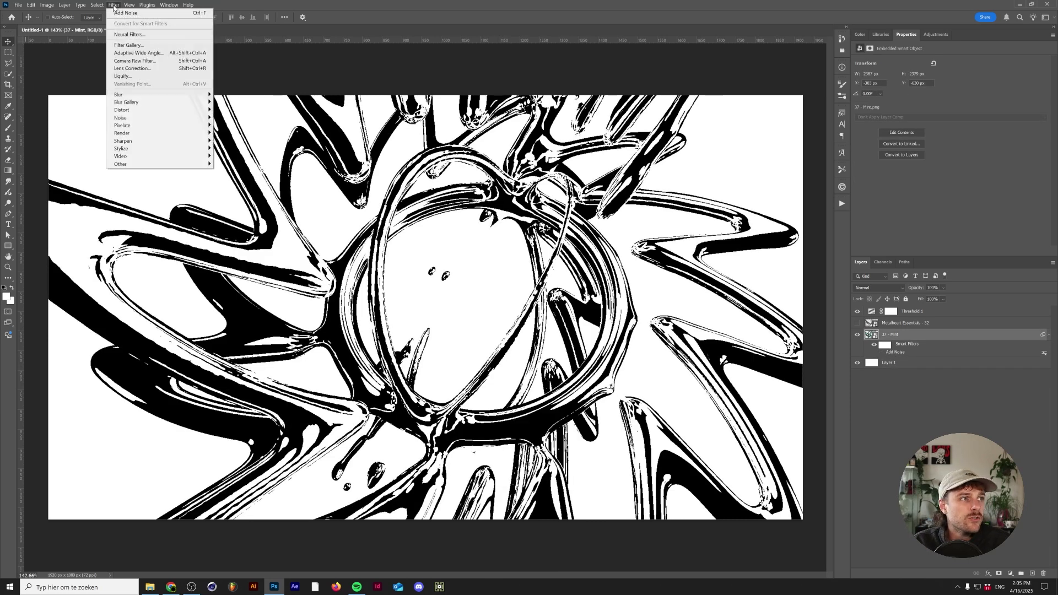
left_click(135, 46)
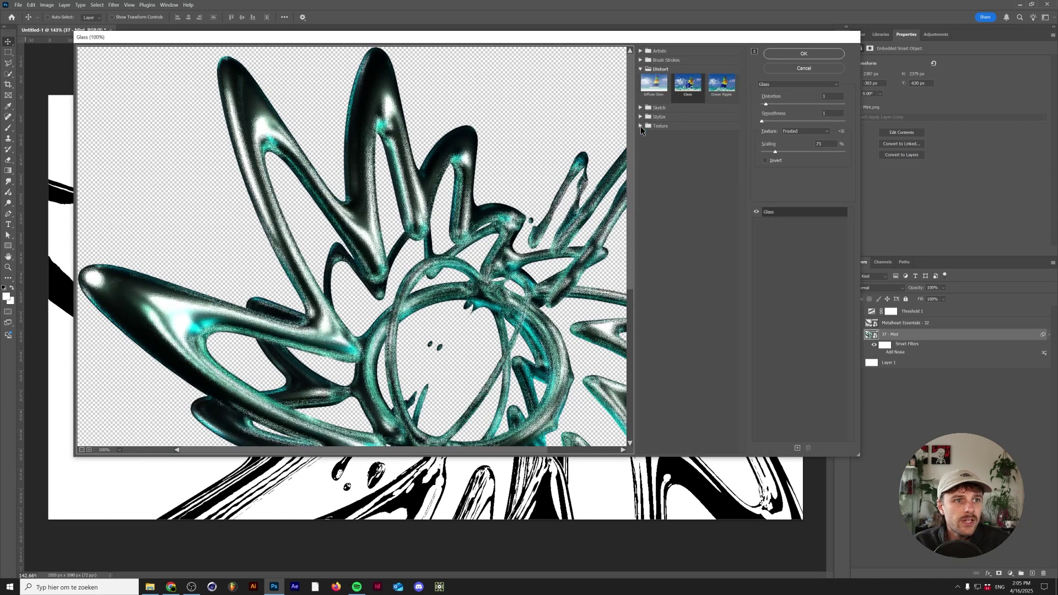
left_click(640, 126)
left_click(687, 141)
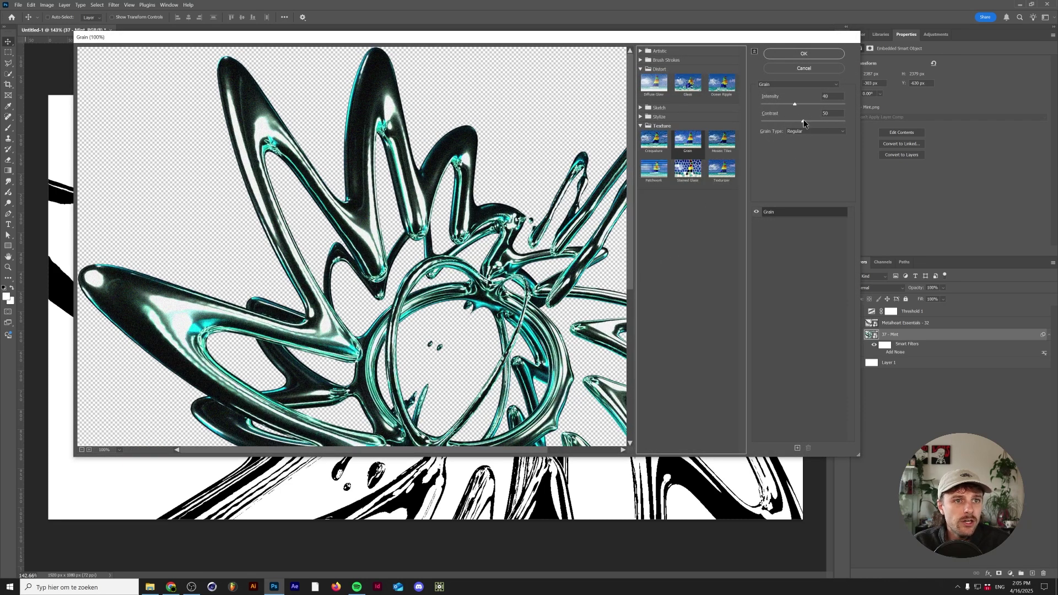
left_click(809, 131)
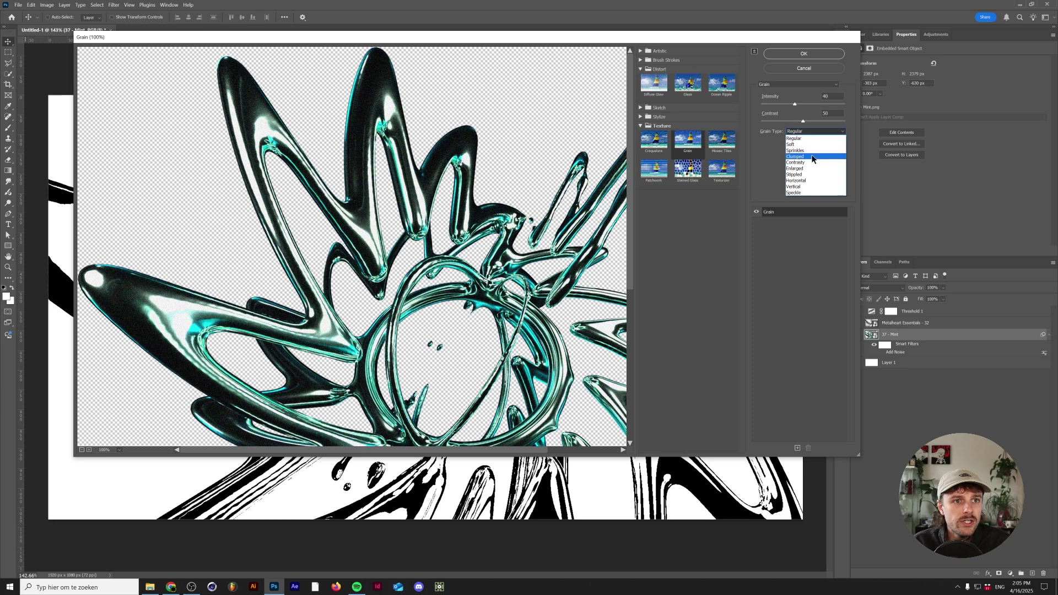
left_click(810, 157)
left_click_drag(795, 104, 836, 102)
left_click_drag(802, 121, 786, 122)
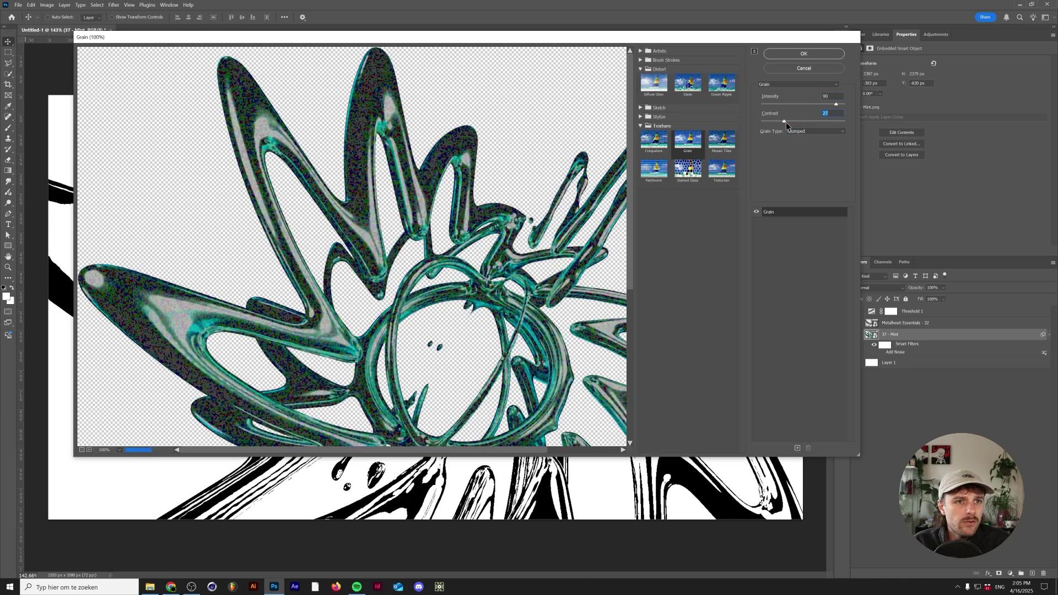
key("Return")
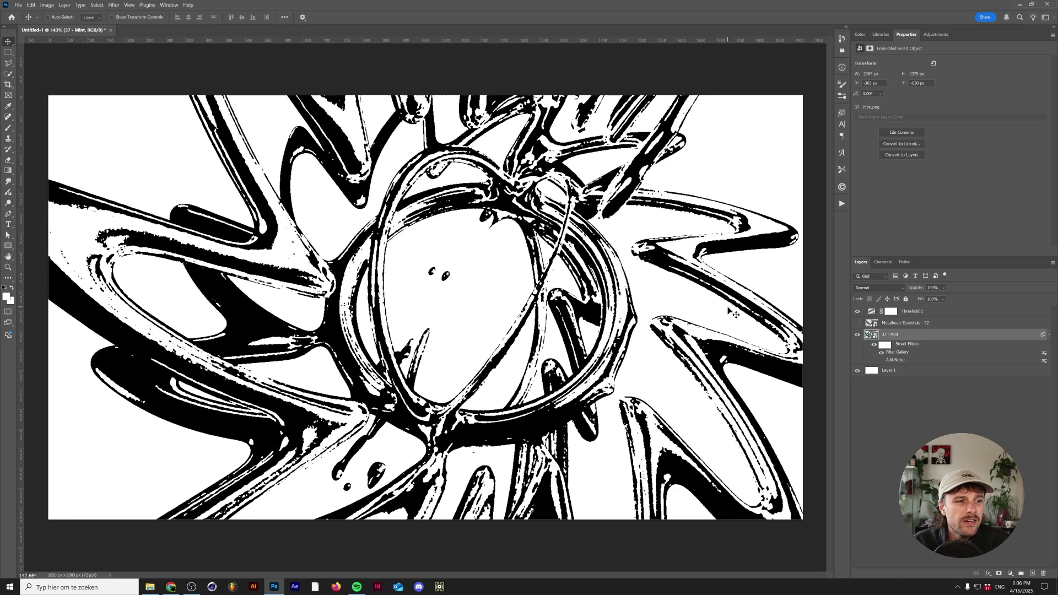
left_click(882, 353)
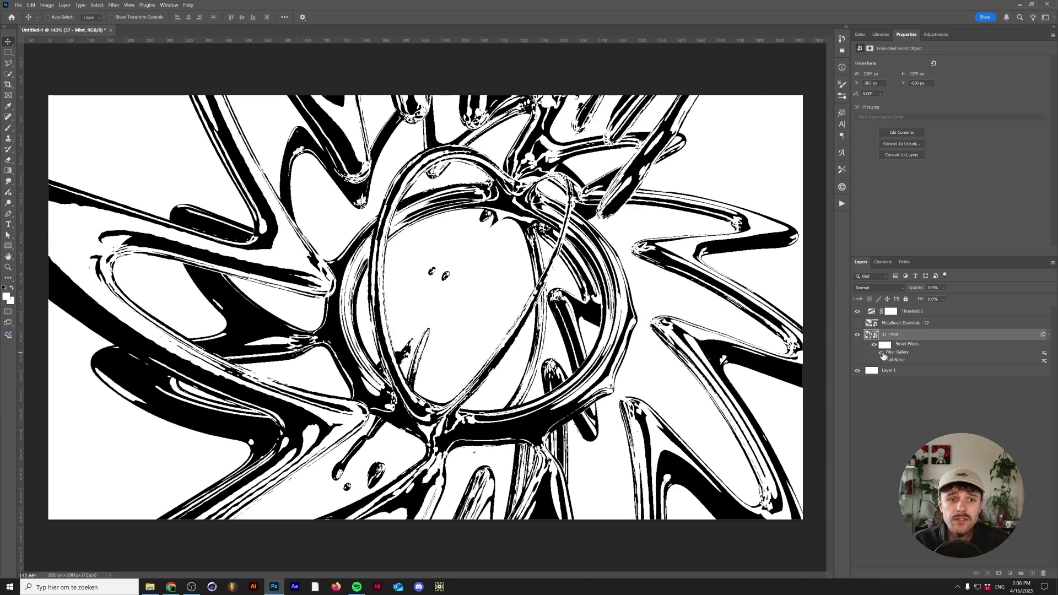
Hide 37 - Mint, select Metalheart Essentials - 32 and apply Add Noise to it
left_click_drag(856, 323, 857, 334)
left_click(898, 329)
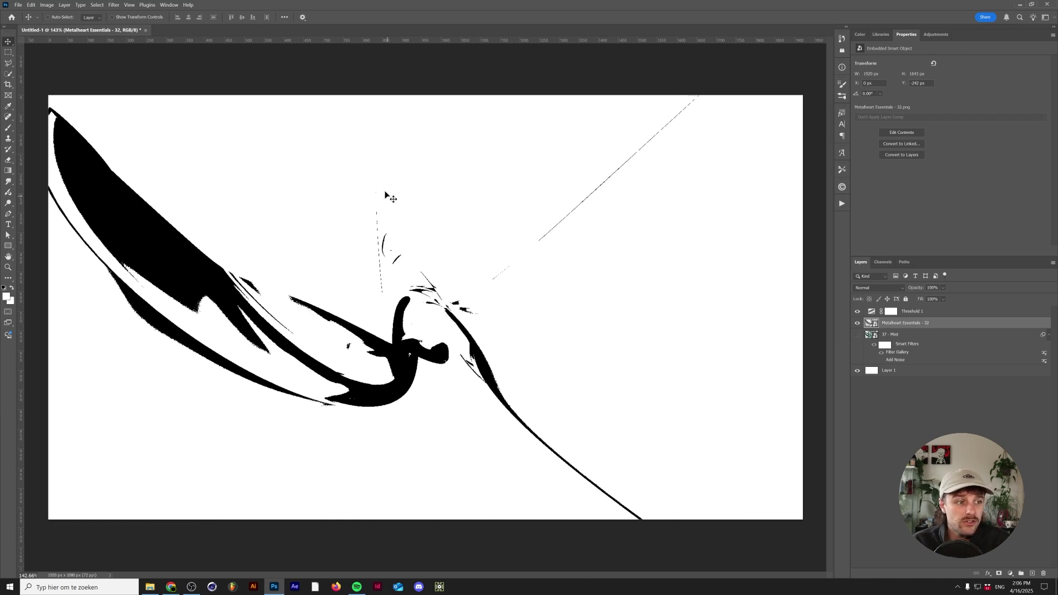
left_click(114, 5)
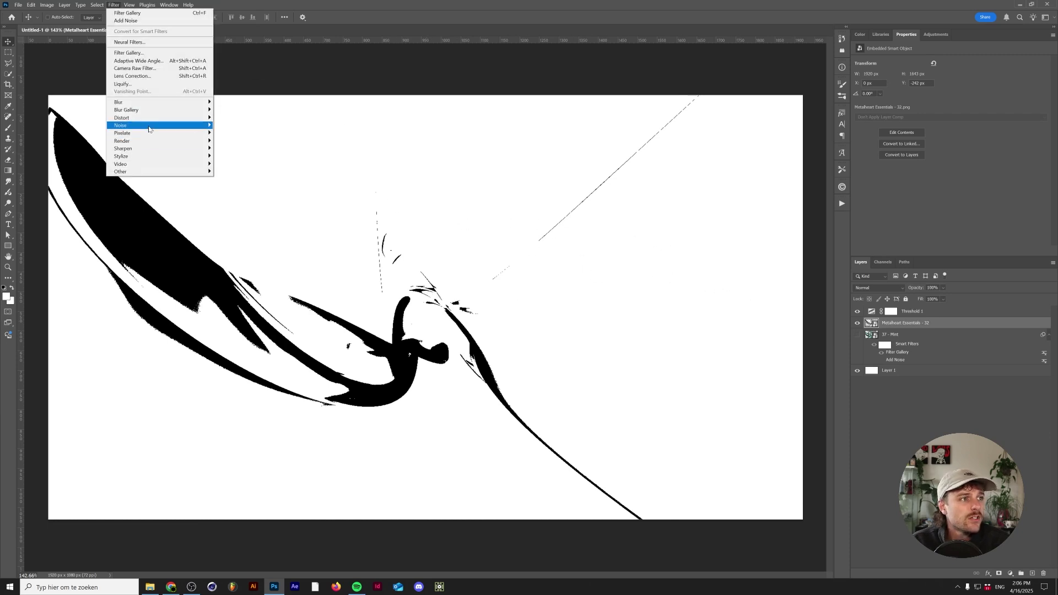
mouse_move(149, 126)
left_click(232, 125)
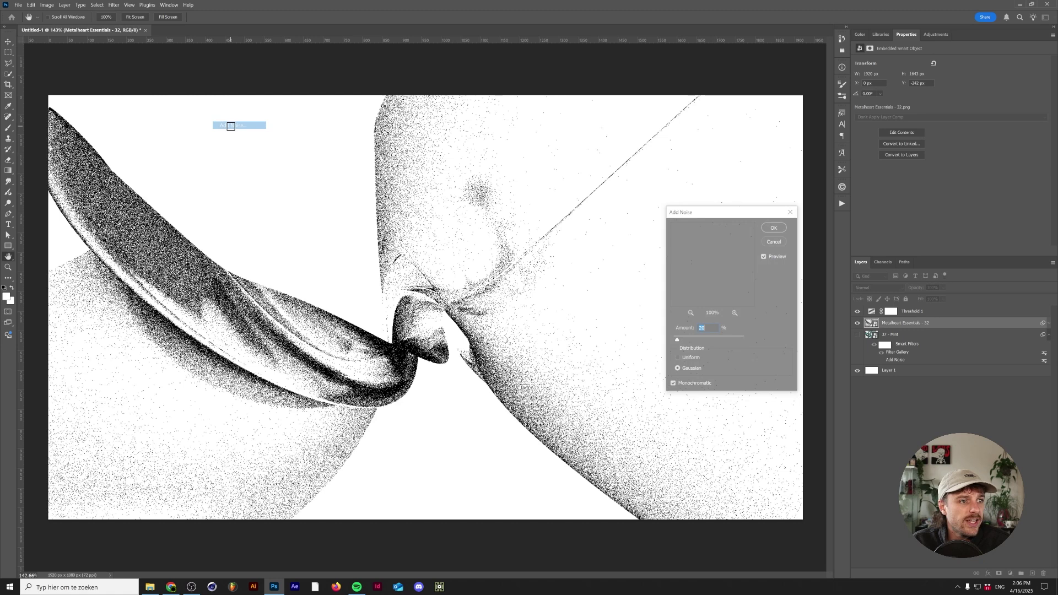
left_click(774, 227)
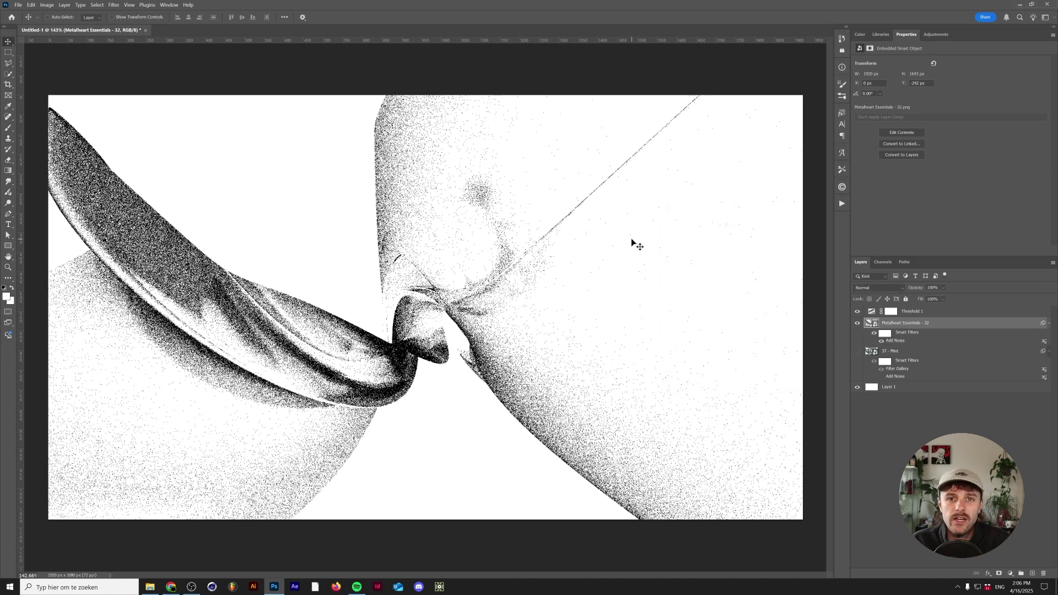
Apply the Filter Gallery Grain texture to the Metalheart render, reopening and confirming it
left_click(114, 5)
left_click(135, 51)
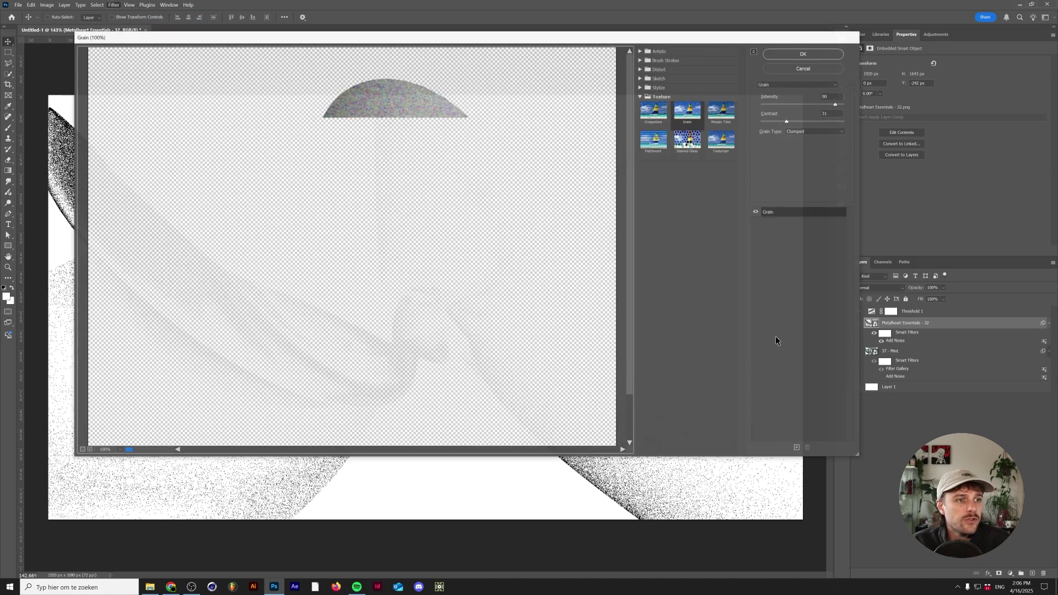
left_click(818, 55)
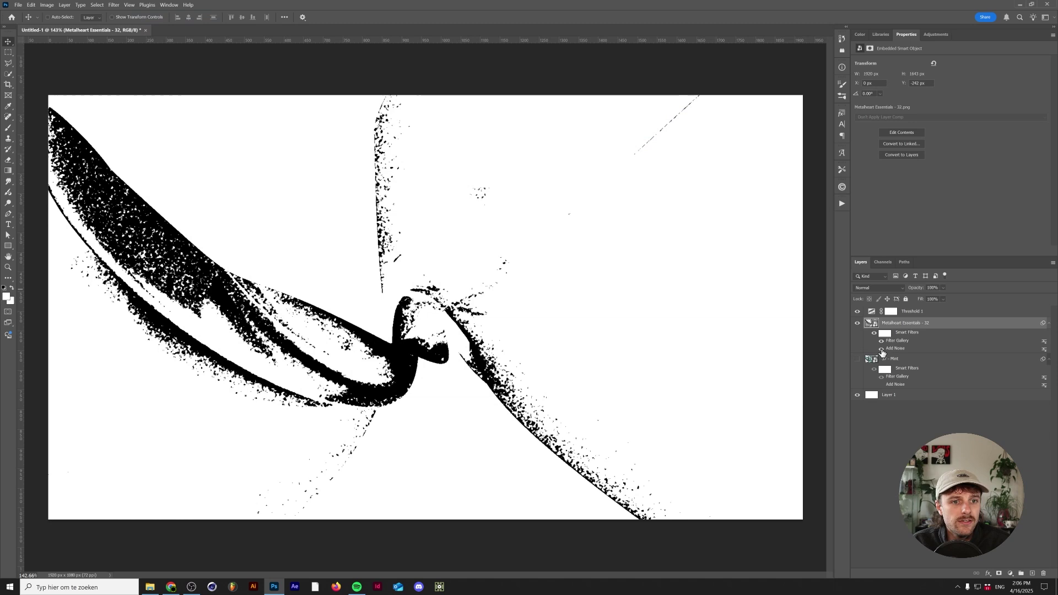
scroll(564, 320, "down", 2)
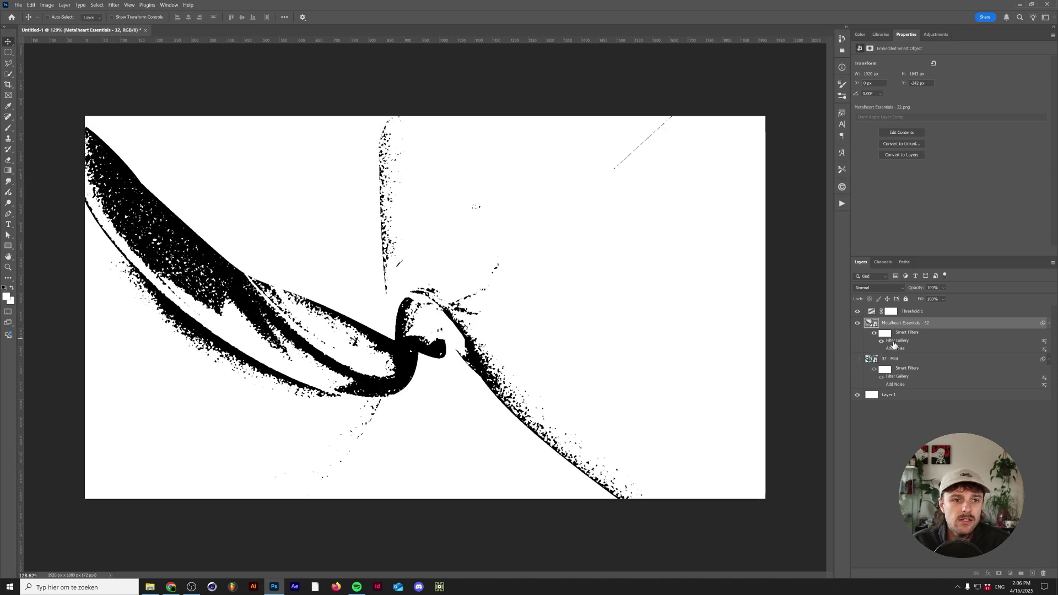
key("ctrl+alt+f")
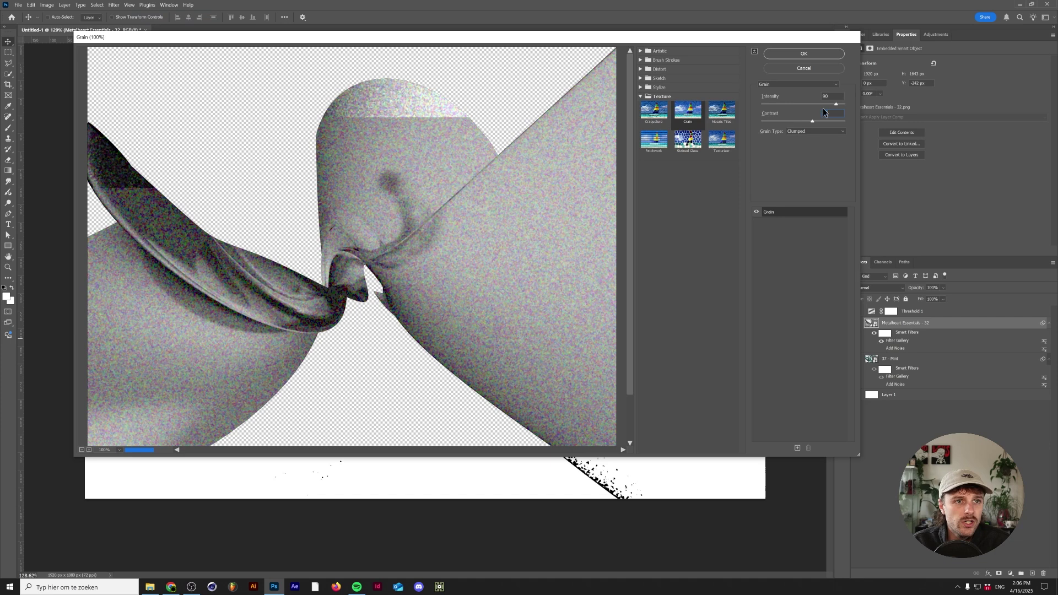
left_click(823, 55)
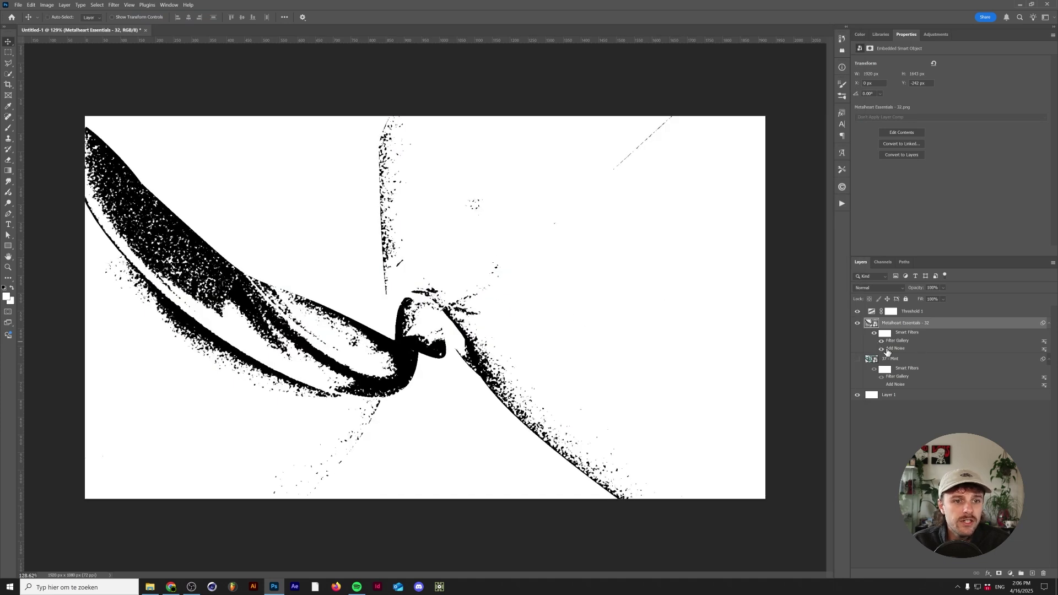
In File Explorer, open Assets > Grain Textures and select both Cardboard Grain PNGs
key("alt+Tab")
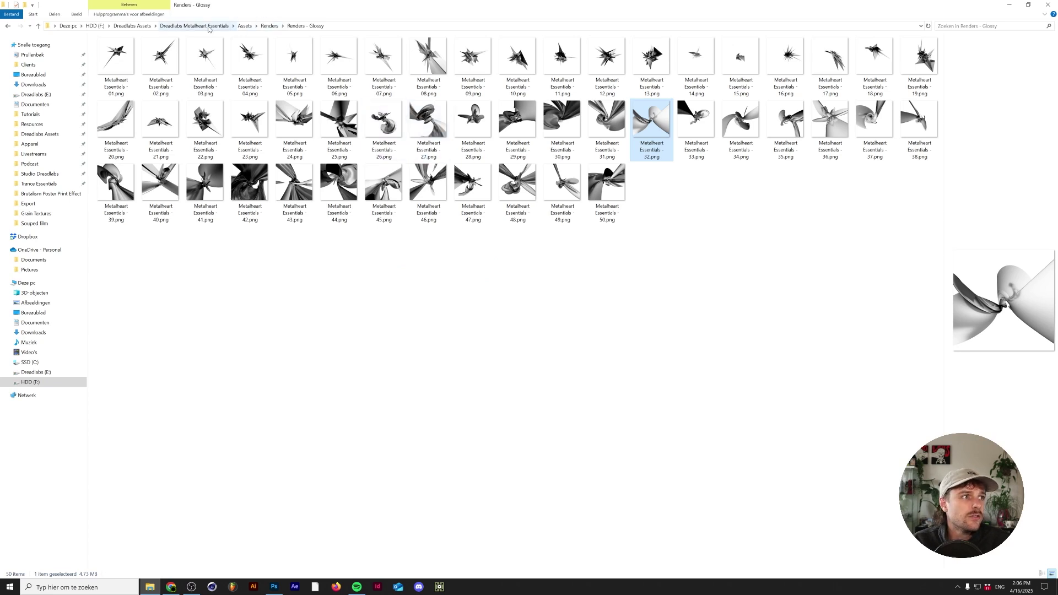
left_click(226, 26)
double_click(141, 53)
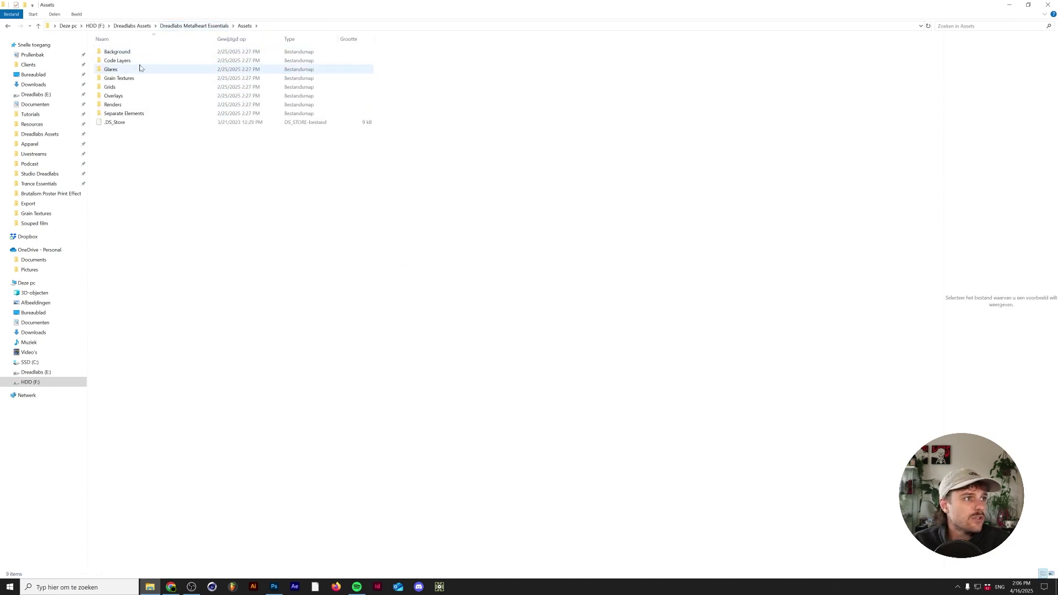
double_click(140, 77)
left_click(130, 77)
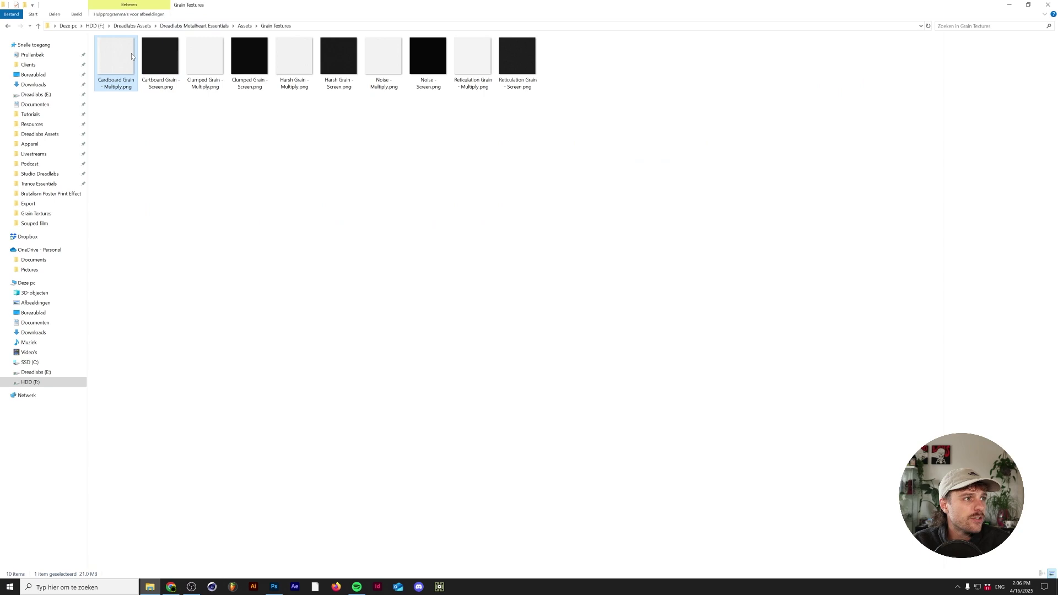
left_click_drag(118, 110, 422, 353)
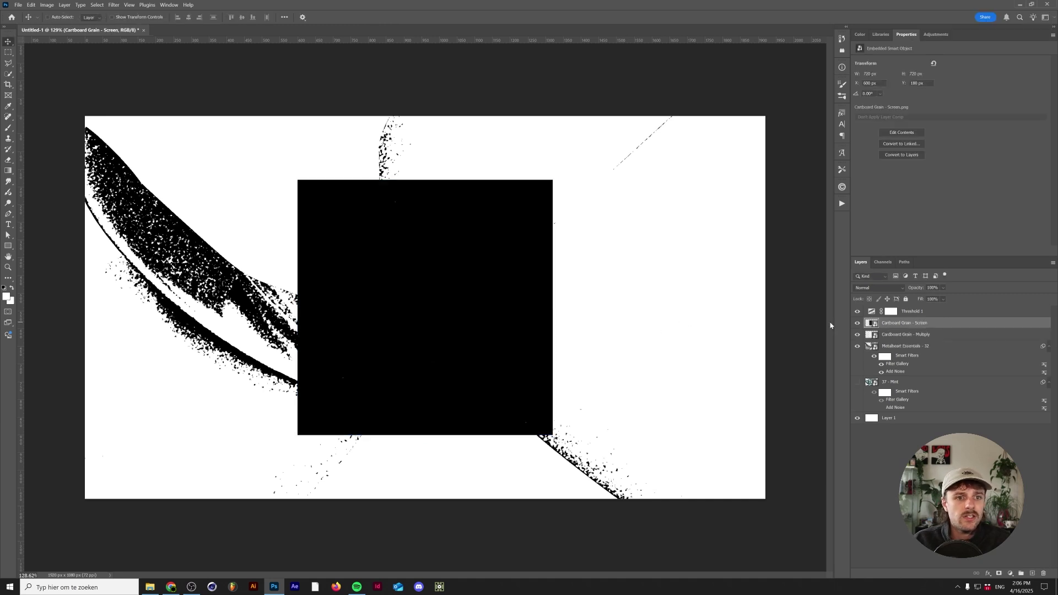
Hide Threshold 1 and set the Cardboard Grain layers to Screen and Multiply blending
left_click(857, 312)
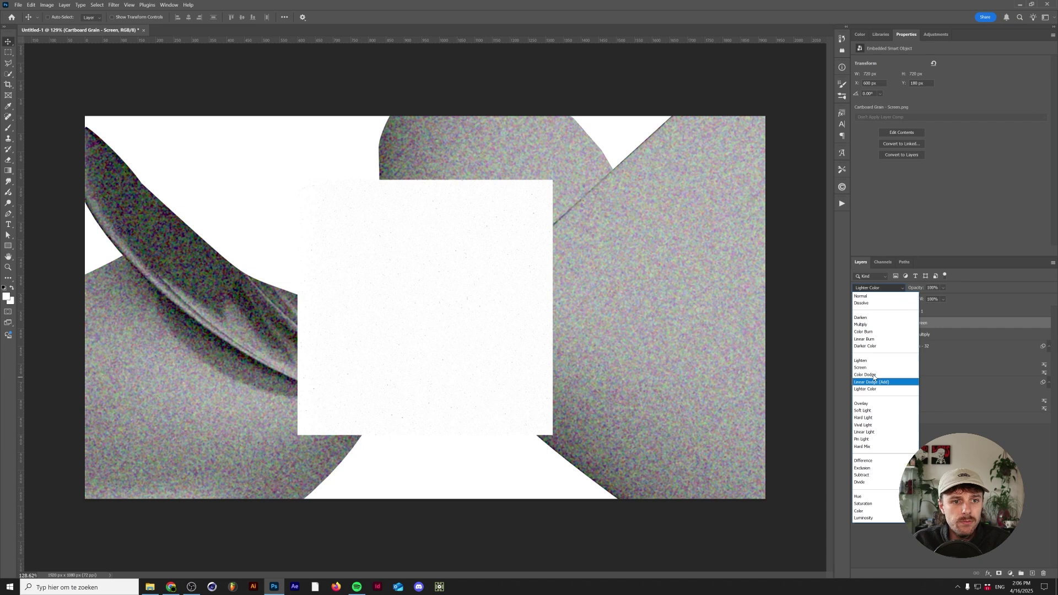
left_click(887, 378)
left_click(918, 333)
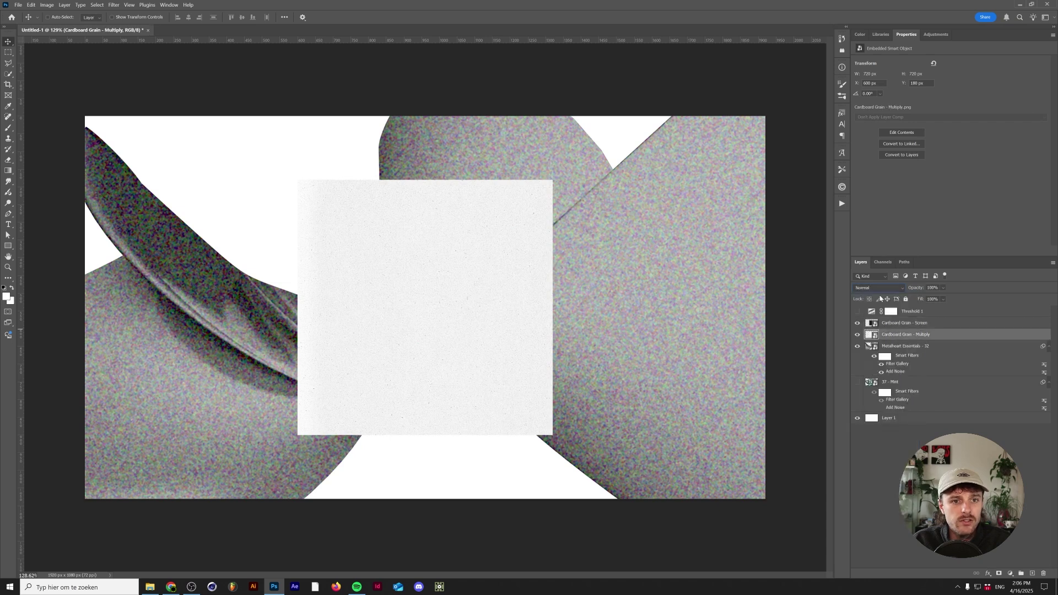
left_click(879, 288)
left_click(912, 330)
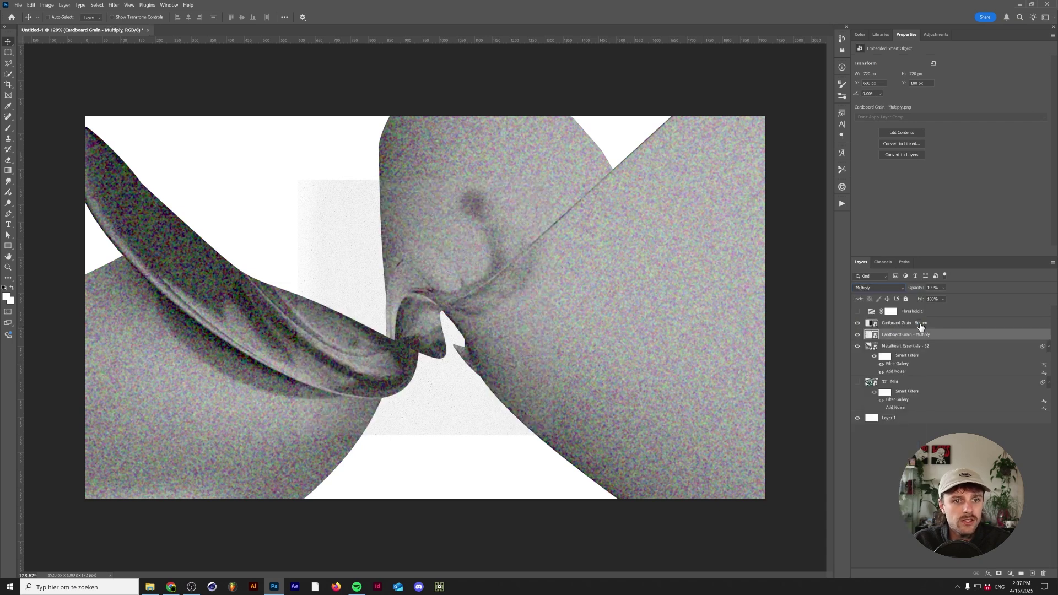
Clear the smart filters from the Metalheart Essentials render
left_click(920, 324, "shift")
right_click(910, 357)
left_click(921, 383)
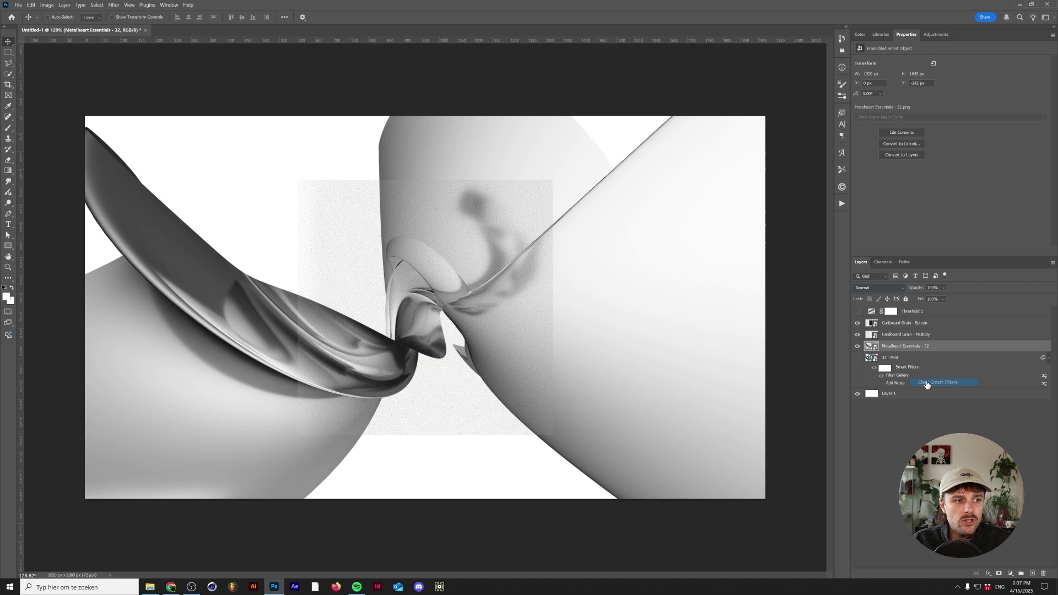
Scale both Cardboard Grain layers up to cover the whole canvas
left_click(913, 335)
left_click(911, 325, "shift")
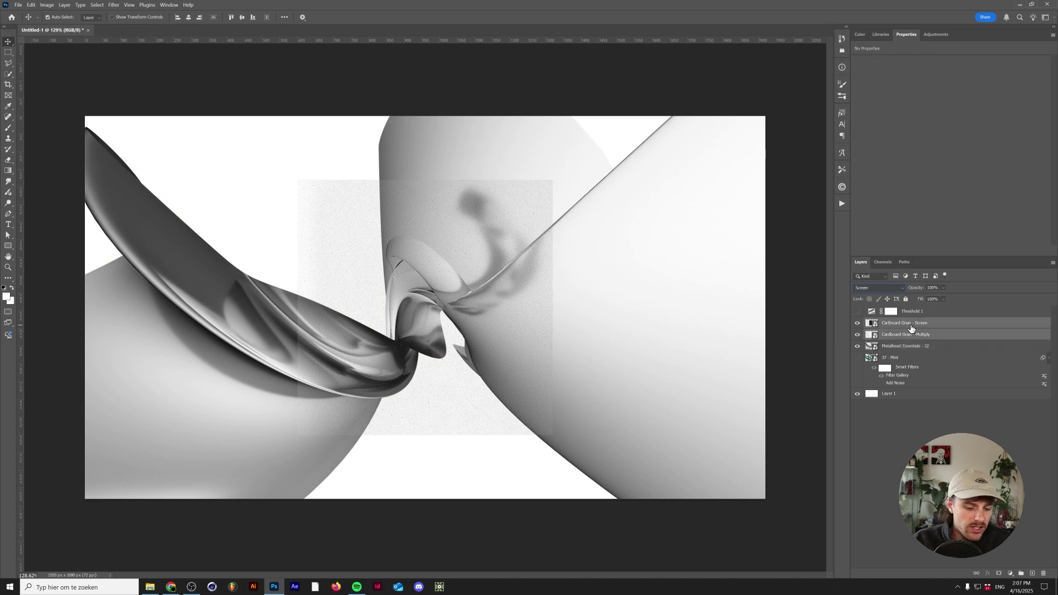
key("ctrl+t")
left_click_drag(551, 310, 778, 283)
key("Return")
mouse_move(907, 324)
left_mouse_down()
mouse_move(909, 339)
mouse_move(906, 326)
left_mouse_up()
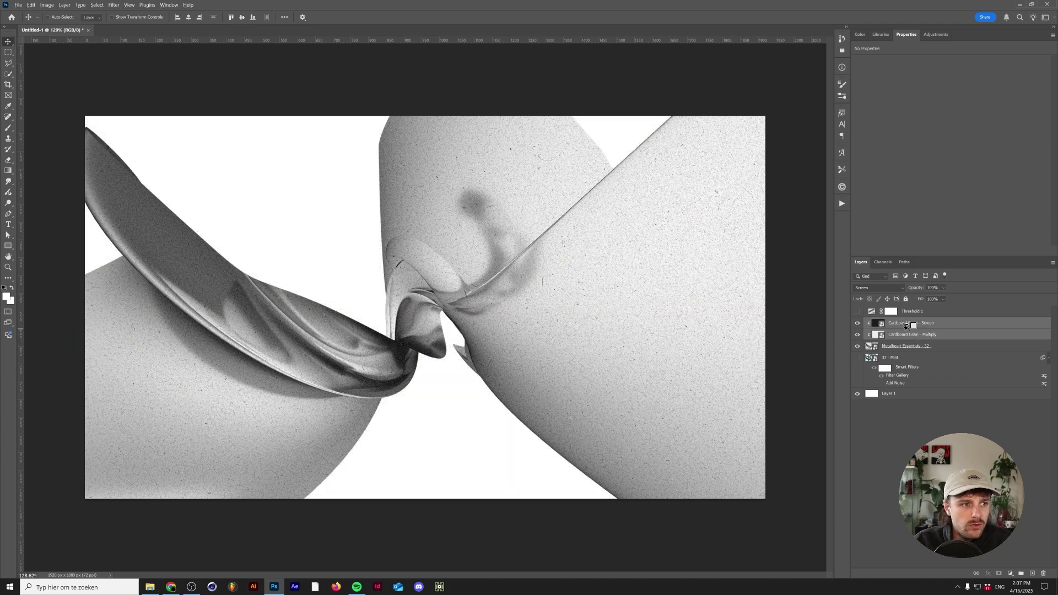
scroll(529, 306, "up", 6)
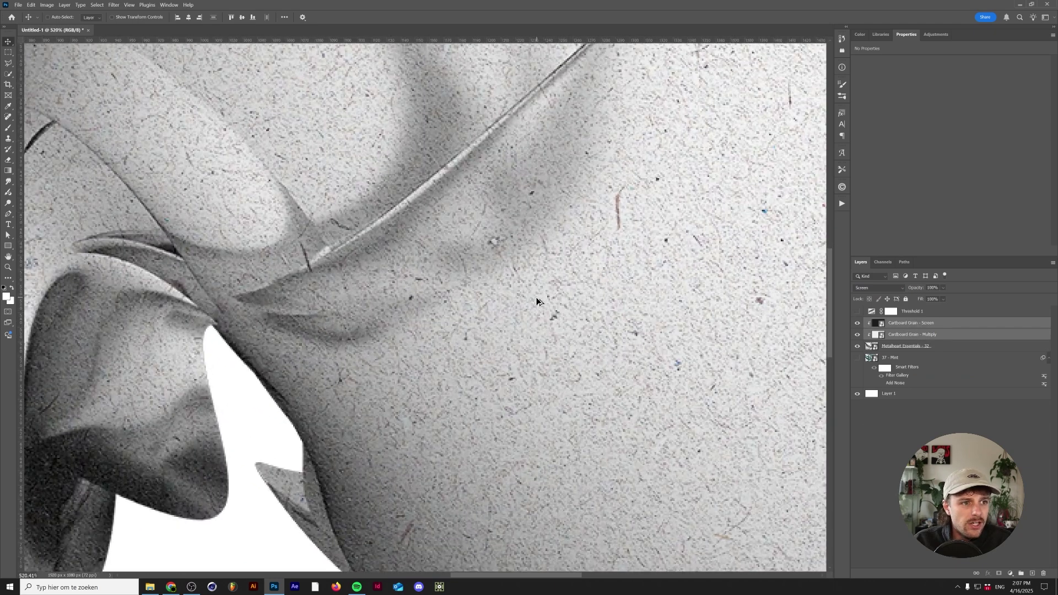
scroll(537, 301, "down", 1)
Toggle the Cardboard Grain - Screen layer off and on to compare its effect
left_click(913, 324)
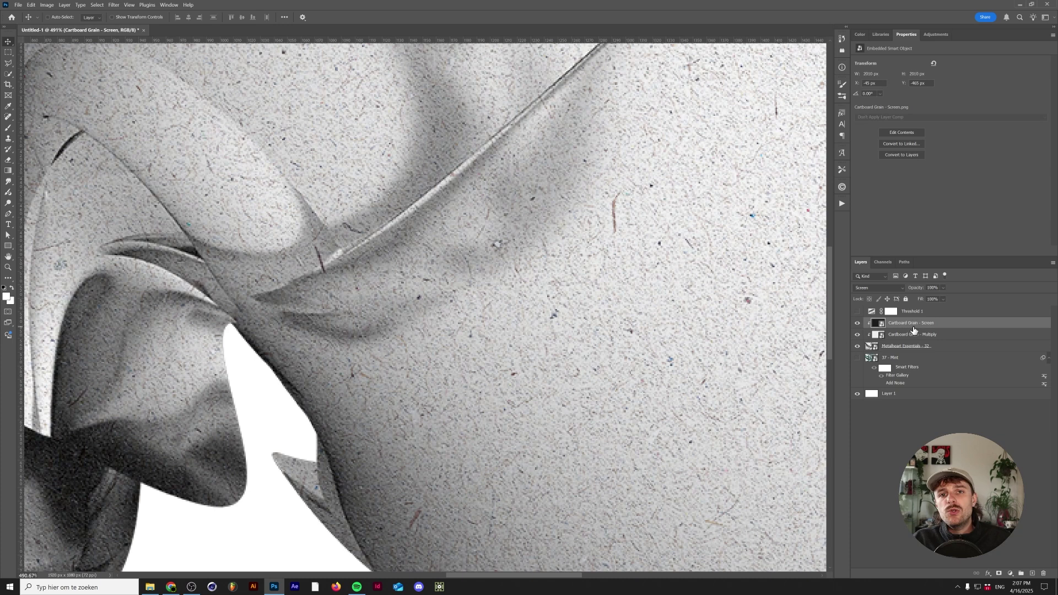
left_click(906, 335)
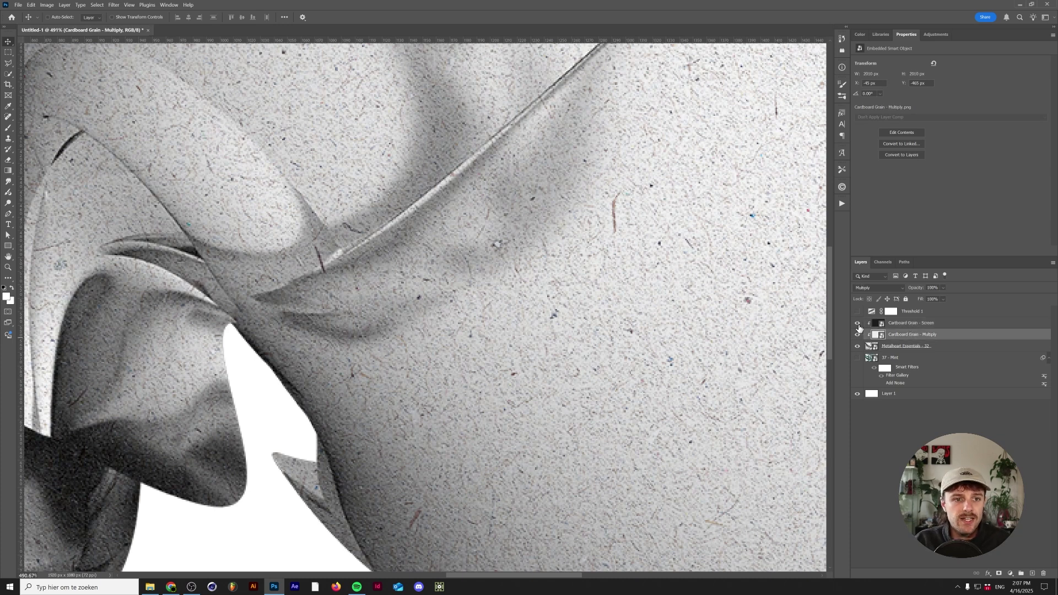
left_click(896, 325)
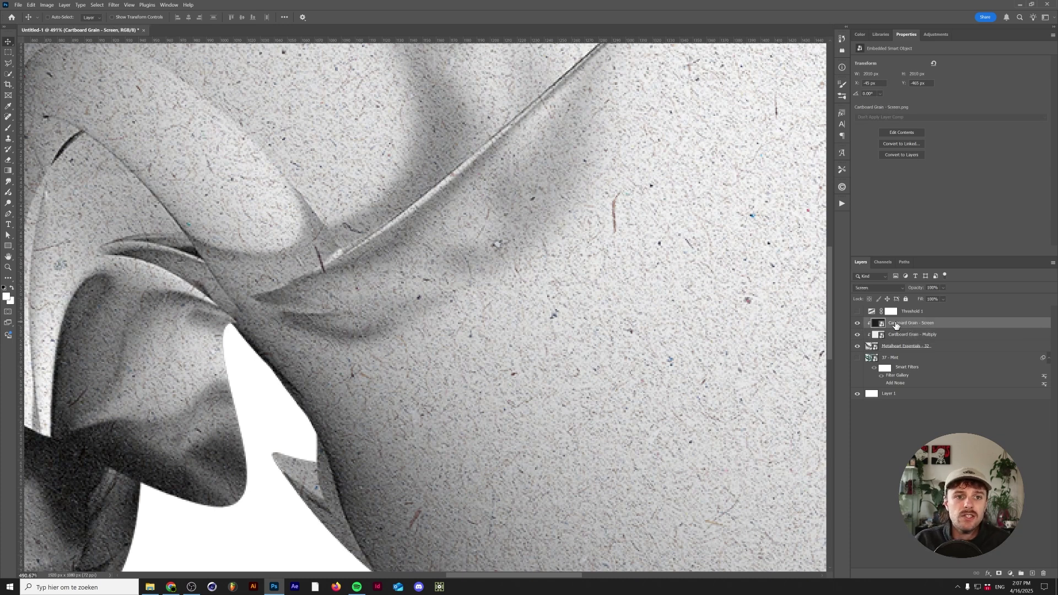
left_click(857, 325)
left_click(857, 324)
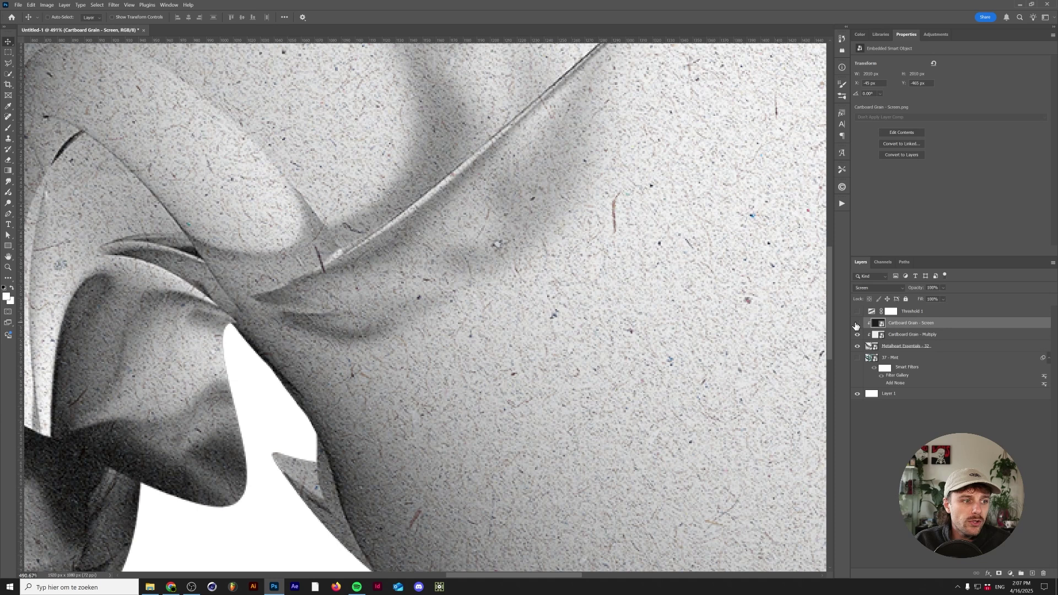
left_click(857, 325)
scroll(606, 320, "up", 3)
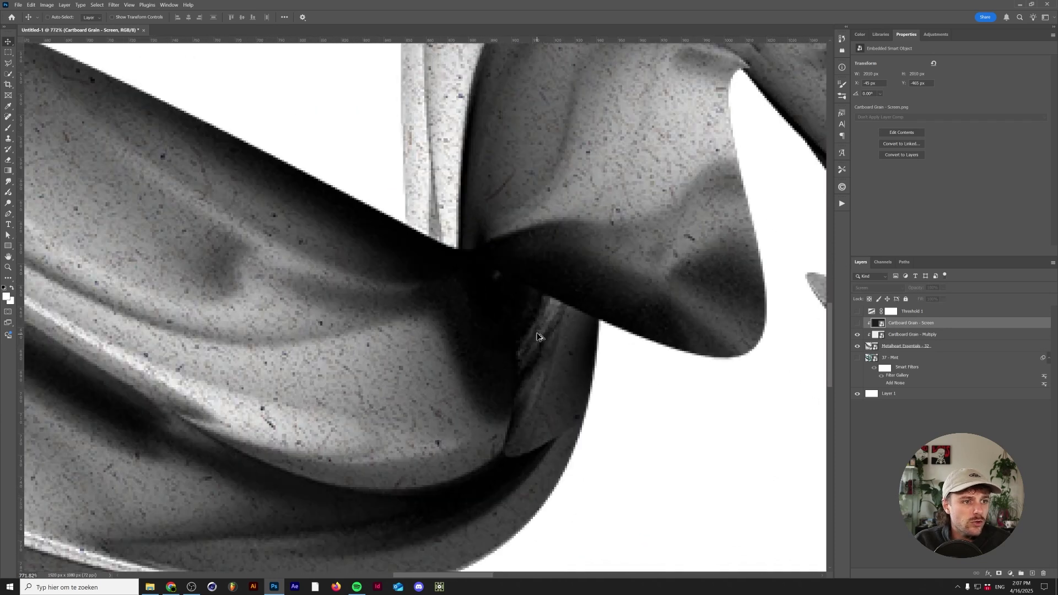
scroll(537, 336, "up", 5)
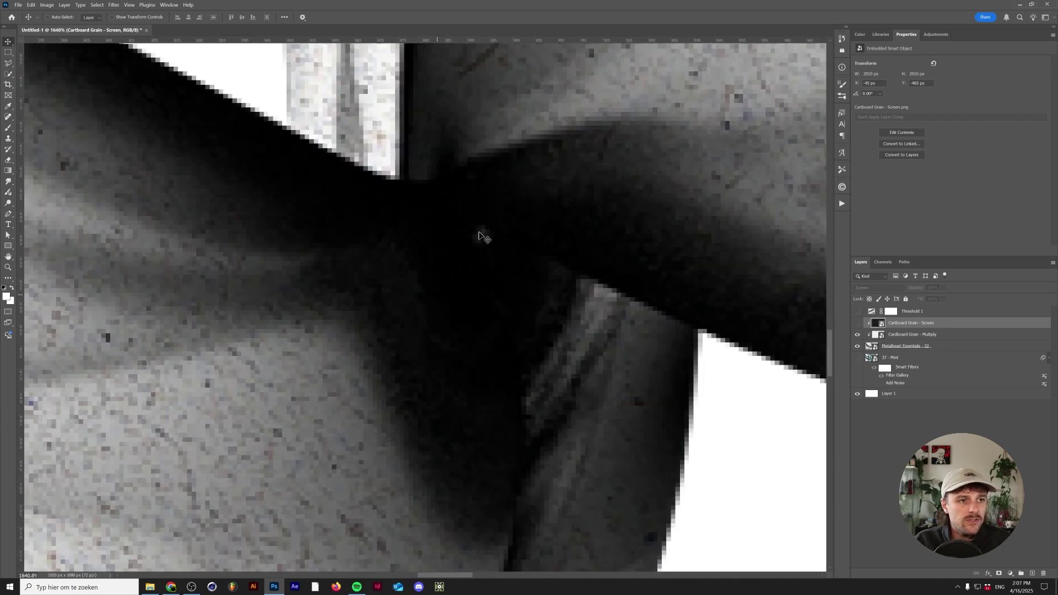
key("ctrl+comma")
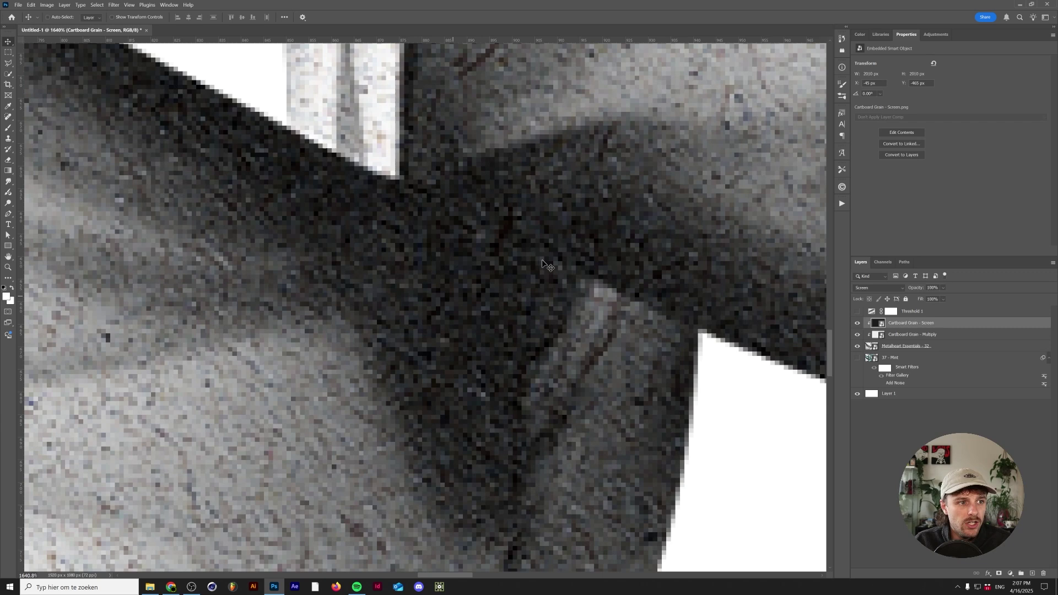
scroll(542, 263, "down", 6)
scroll(669, 160, "up", 5)
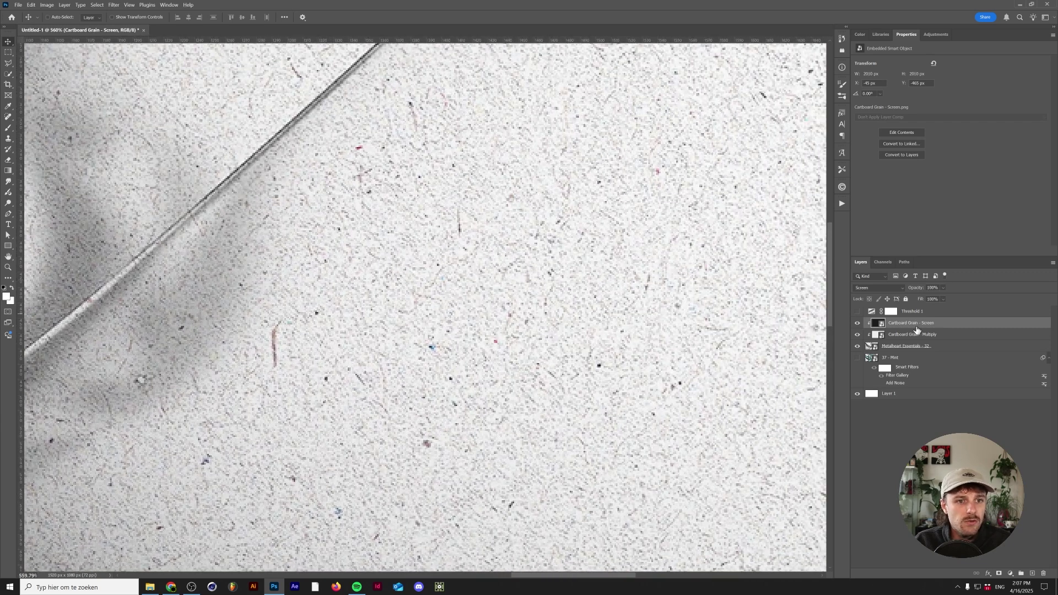
Compare the Cardboard Grain - Multiply layer on and off, then fit the image in the window
left_click(918, 336)
left_click(856, 336)
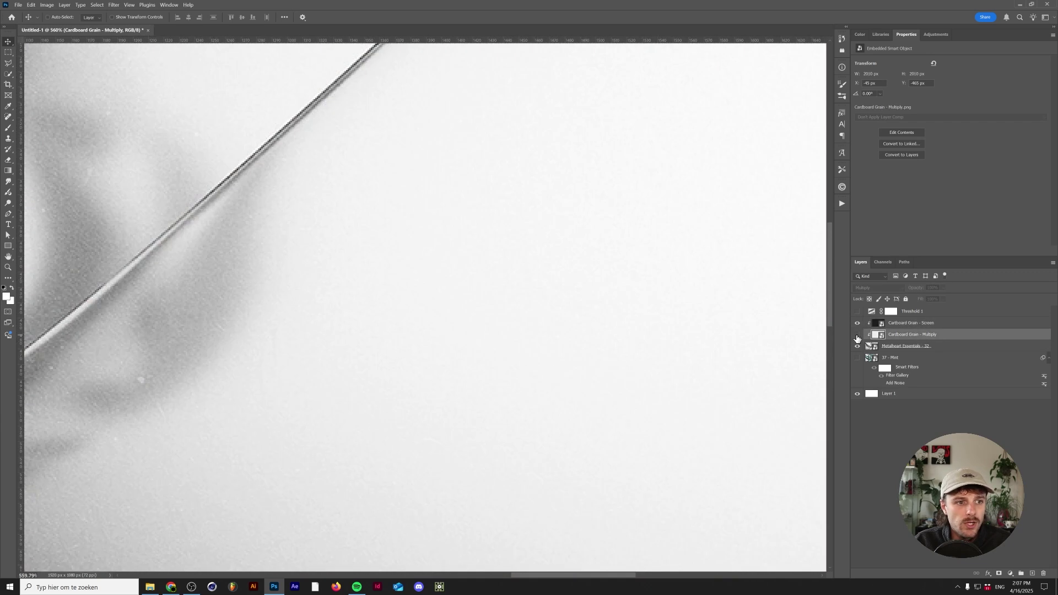
left_click_drag(744, 326, 399, 269)
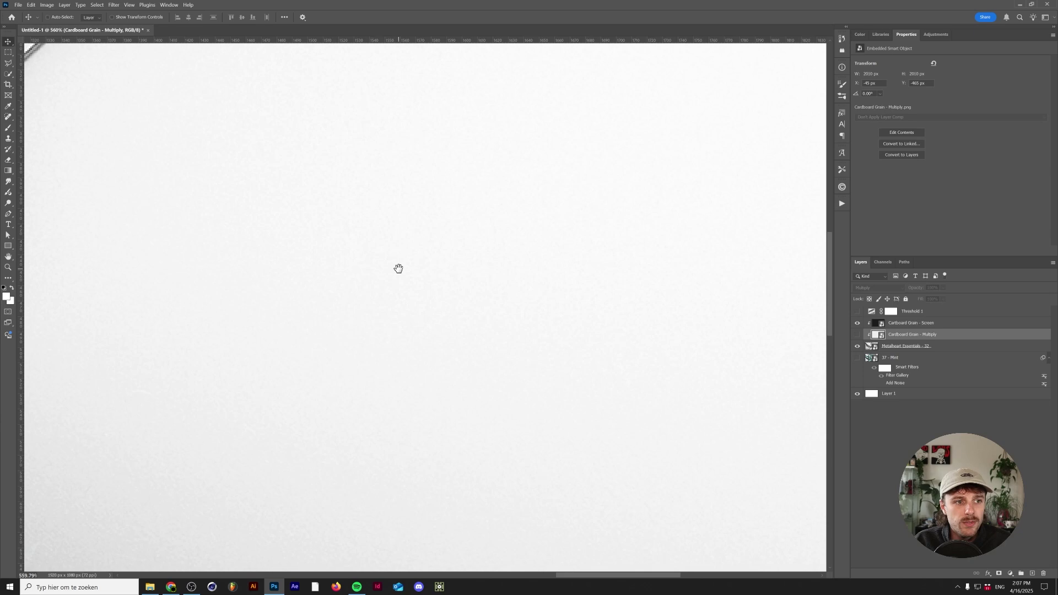
left_click(857, 334)
scroll(525, 315, "down", 3)
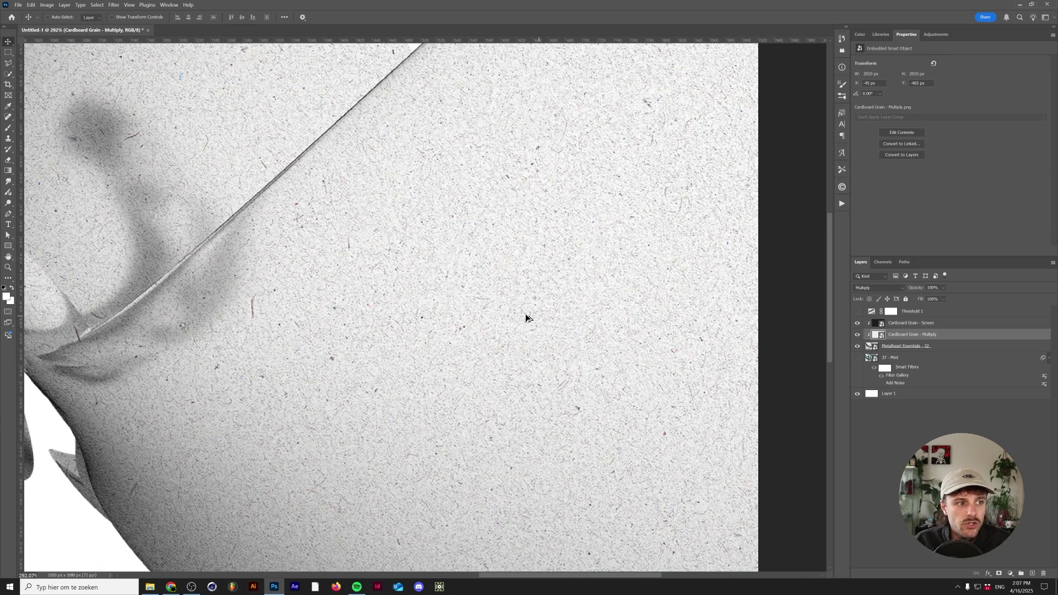
scroll(525, 314, "down", 5)
key("ctrl+0")
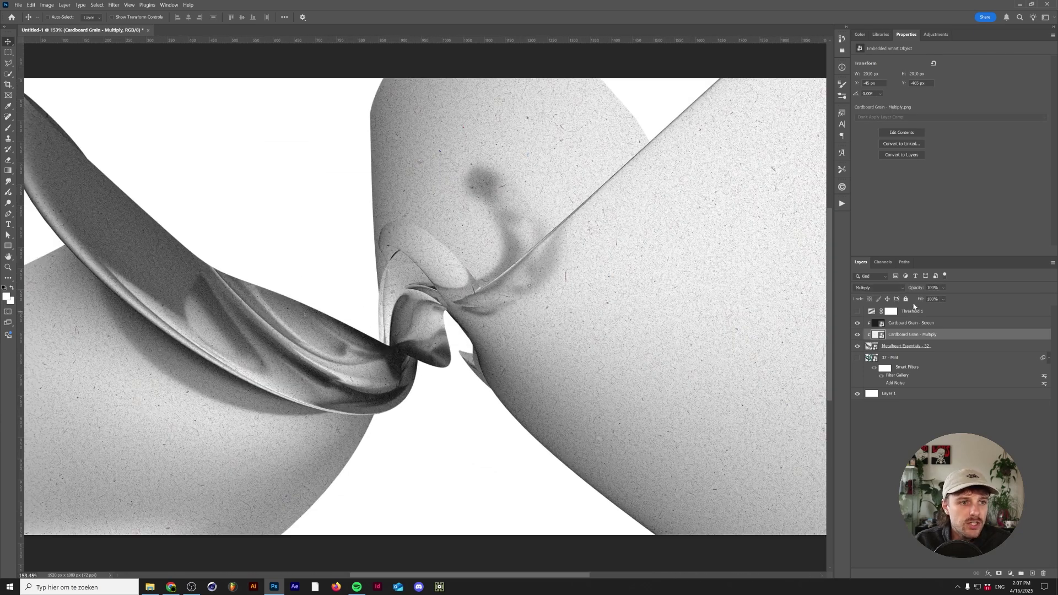
Show Threshold 1 again and compare the Screen grain layer on and off
left_click(857, 312)
key("alt+]")
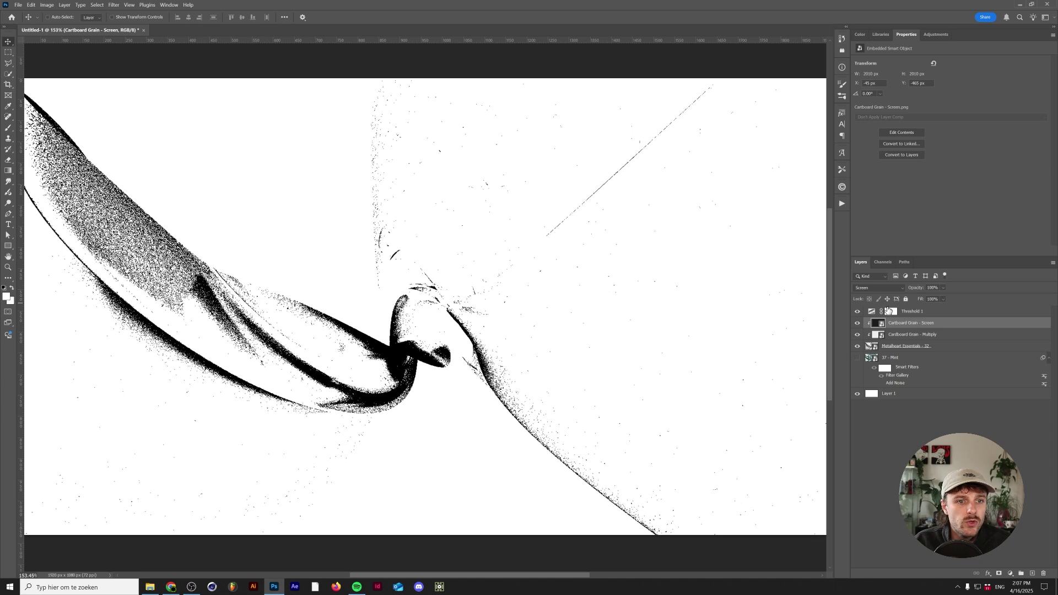
left_click(858, 335)
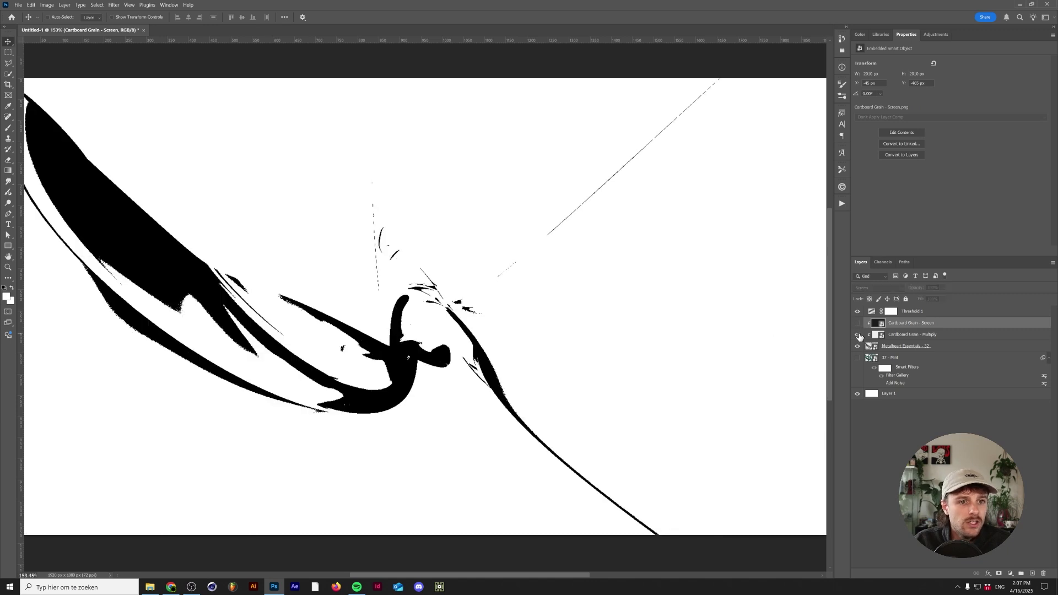
left_click(858, 323)
Apply a steep Curves adjustment (black point at input 142) to Cardboard Grain - Multiply
left_click(901, 335)
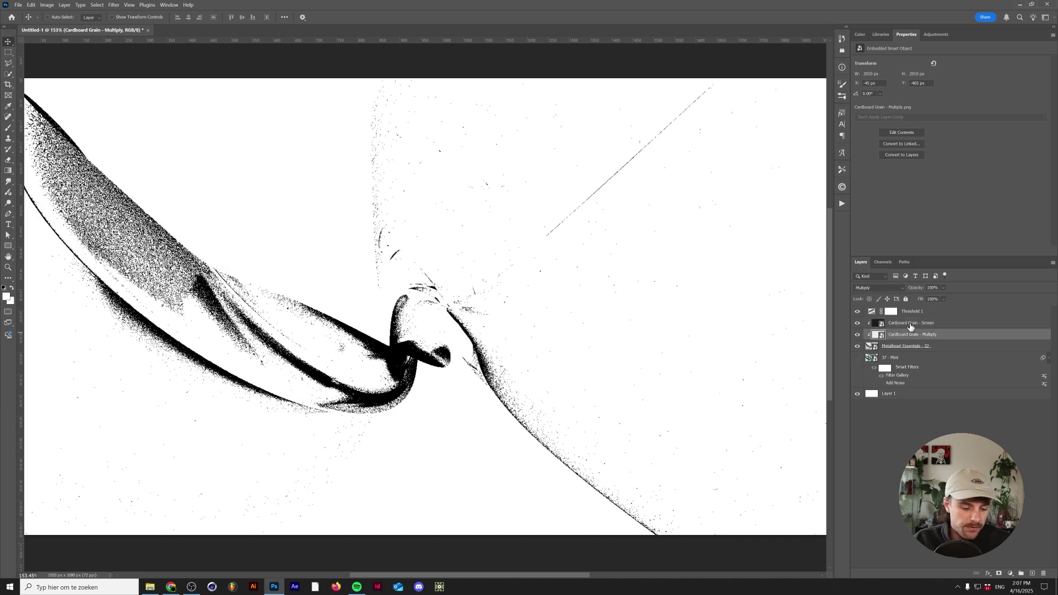
key("ctrl+m")
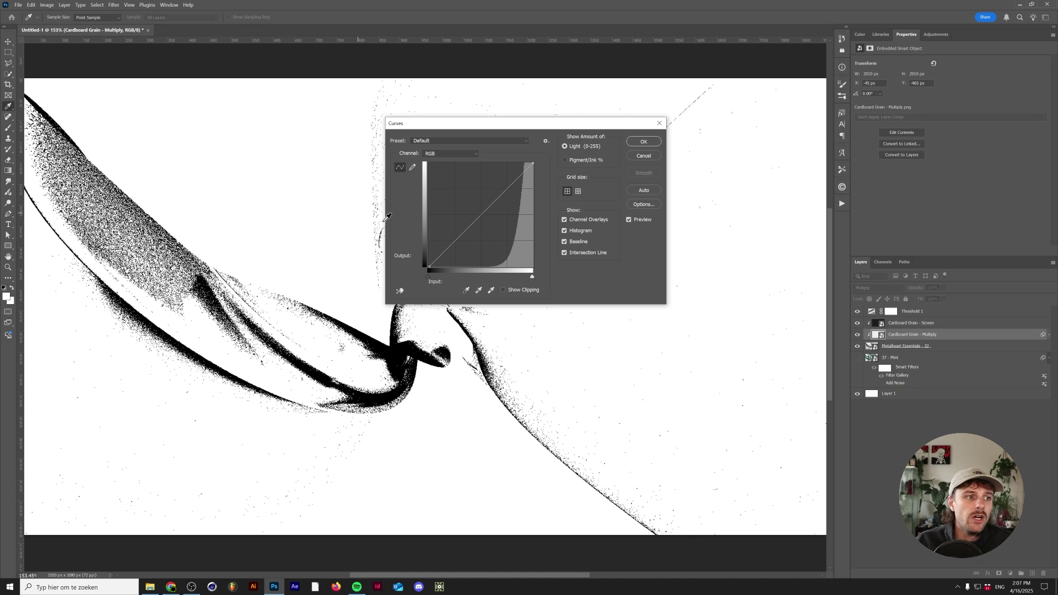
left_click_drag(428, 270, 512, 283)
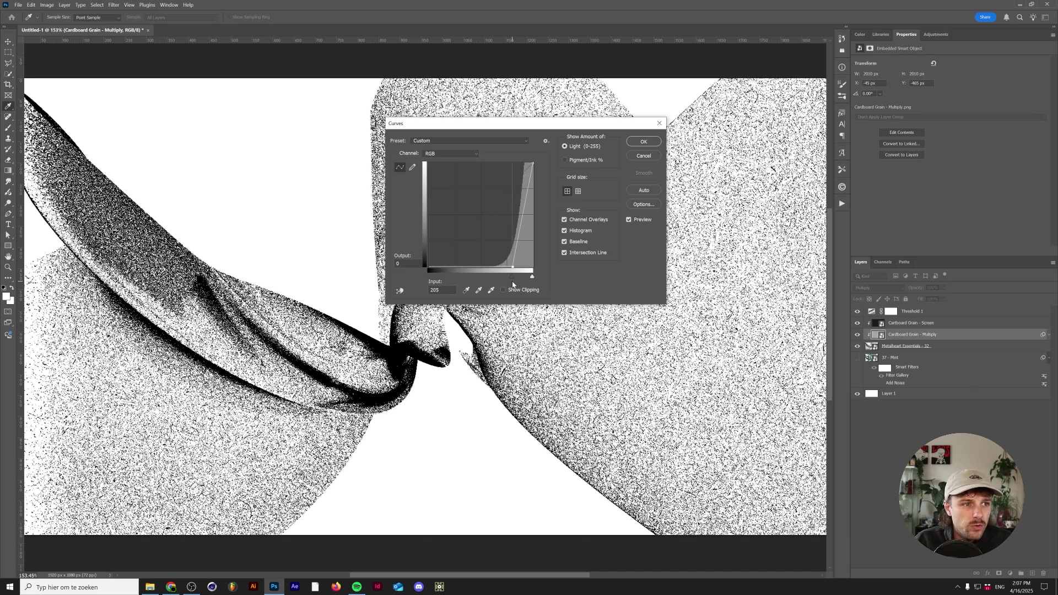
key("Return")
scroll(287, 285, "down", 3)
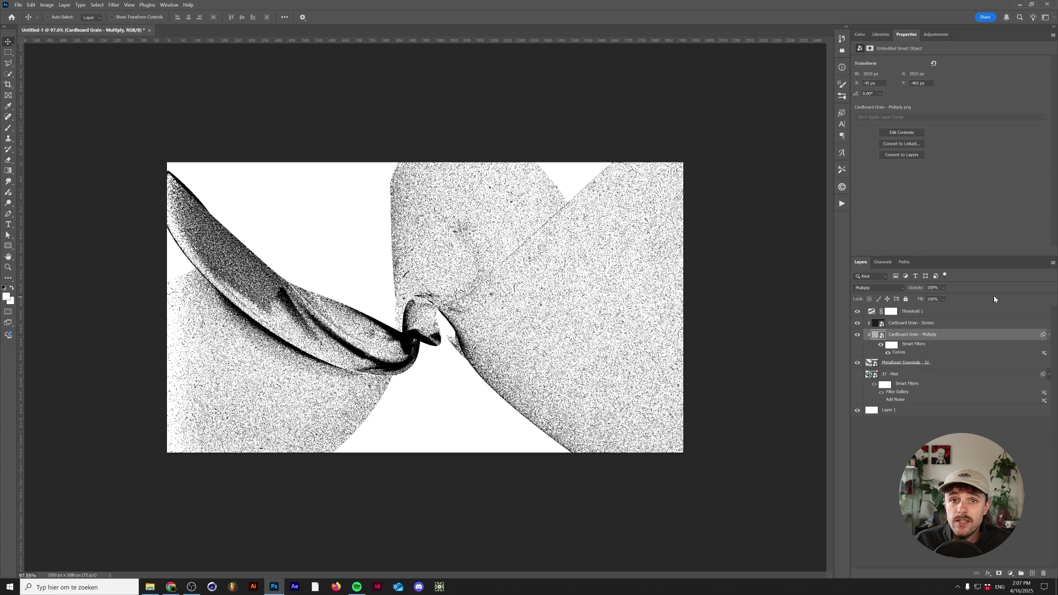
Delete both Cardboard Grain layers and switch from Metalheart Essentials to the 37 - Mint render
left_click(914, 324)
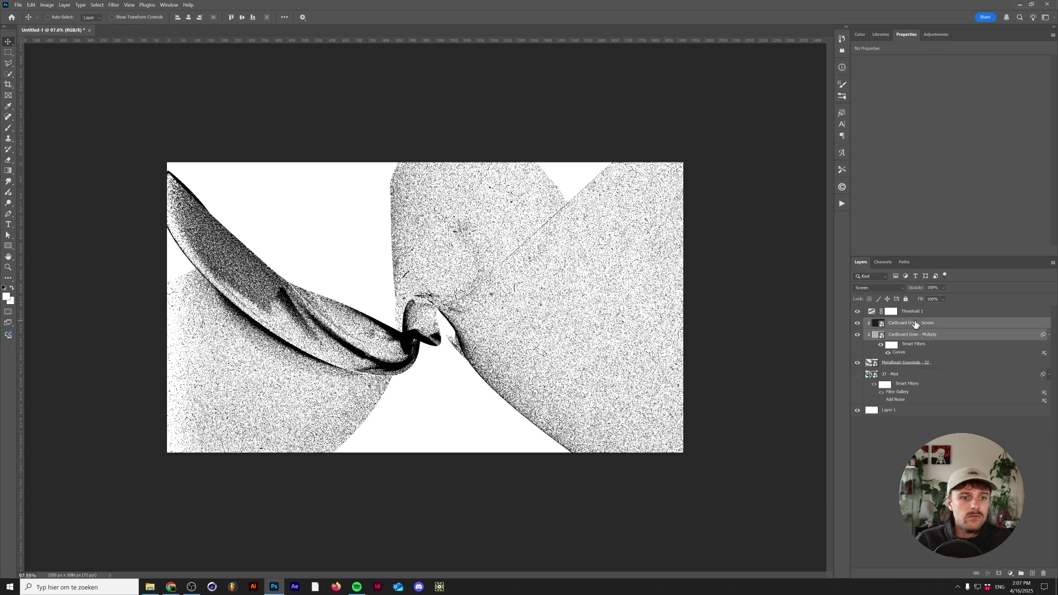
key("Delete")
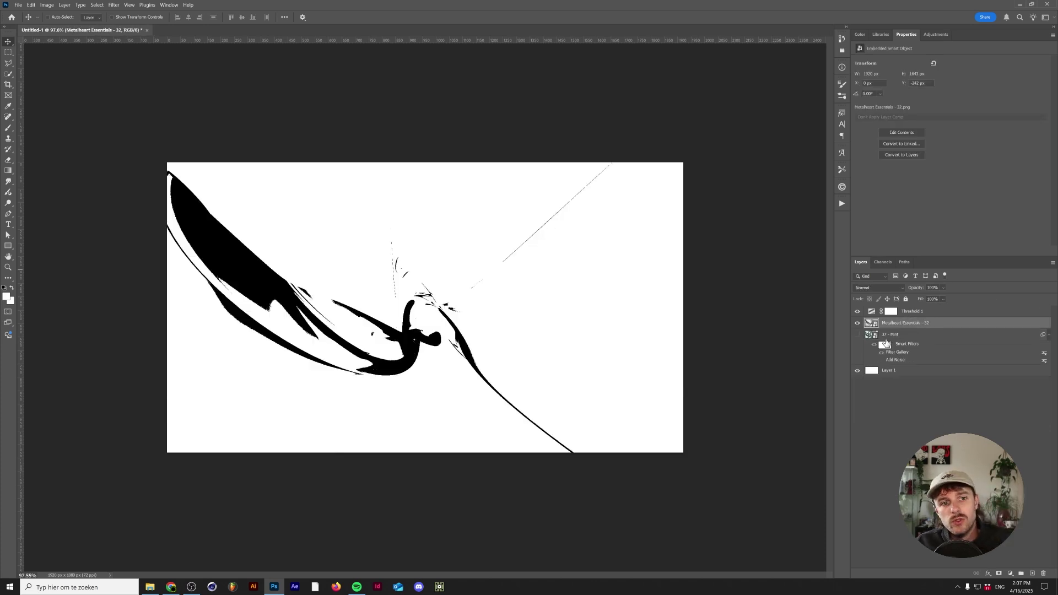
left_click(857, 323)
left_click(857, 335)
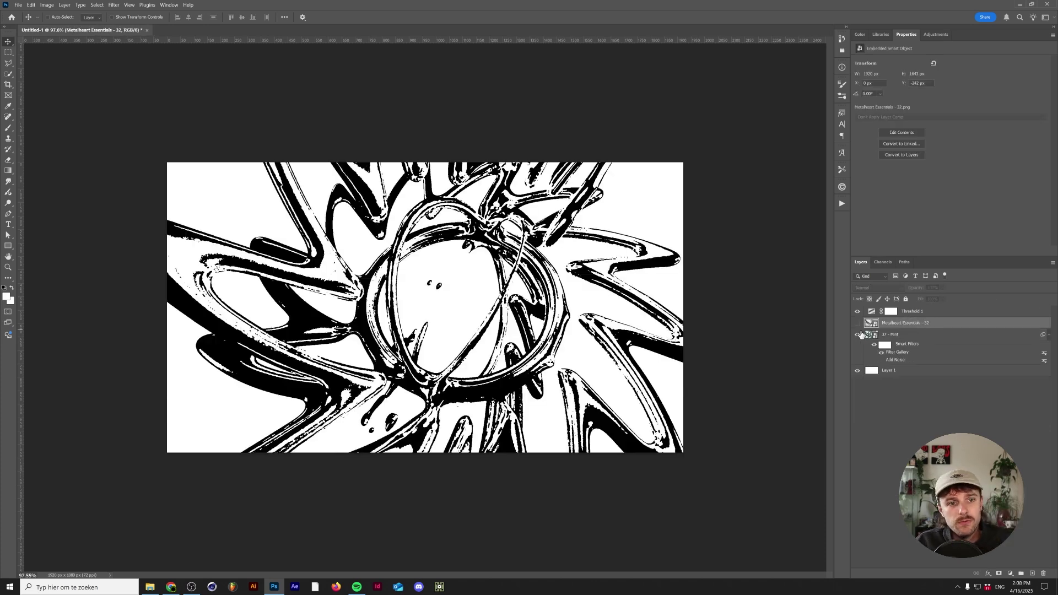
Delete the Filter Gallery smart filter from 37 - Mint and hide Threshold 1 to view original colours
right_click(900, 354)
left_click(937, 380)
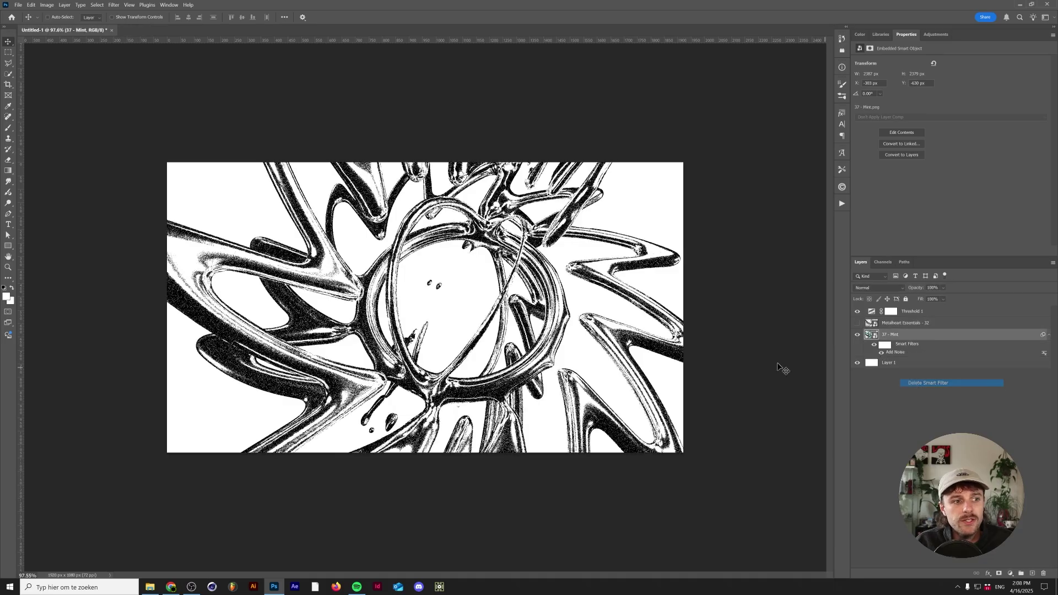
scroll(780, 366, "up", 2)
scroll(779, 366, "down", 4)
scroll(436, 331, "down", 3)
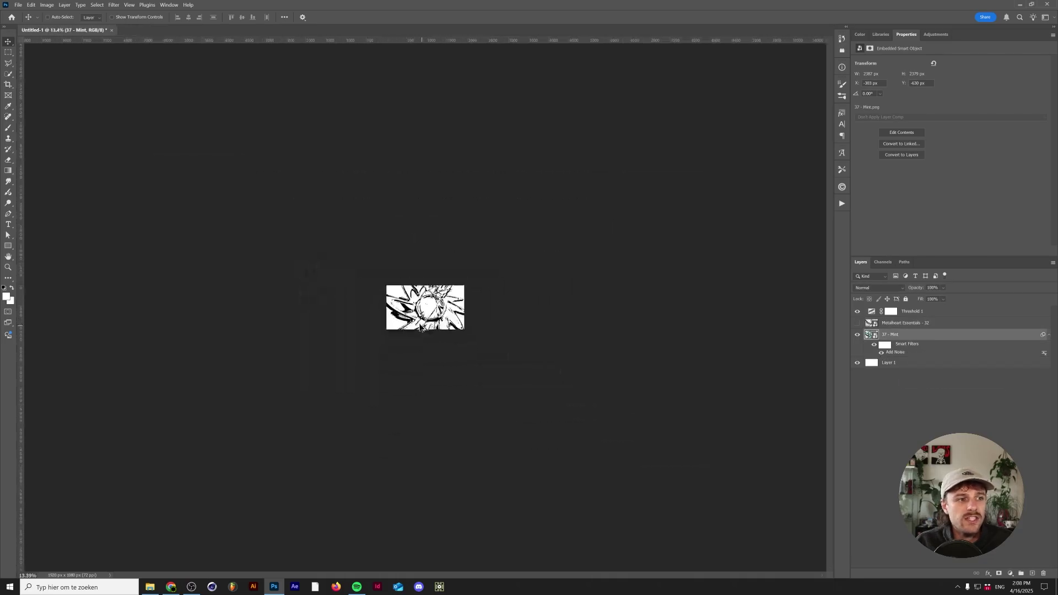
scroll(449, 401, "up", 6)
scroll(450, 401, "up", 5)
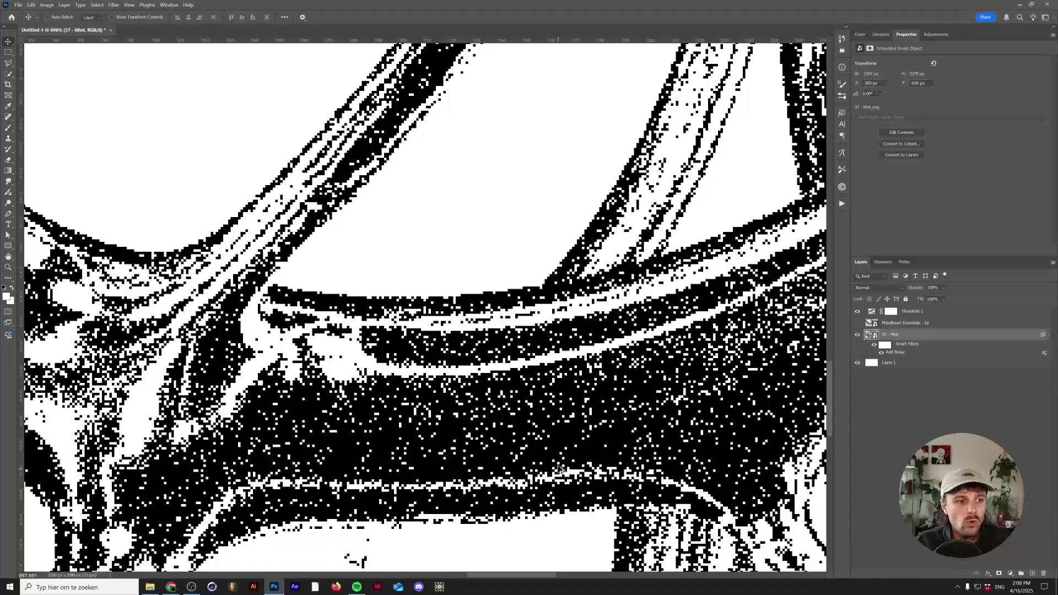
left_click(857, 312)
scroll(524, 431, "up", 3)
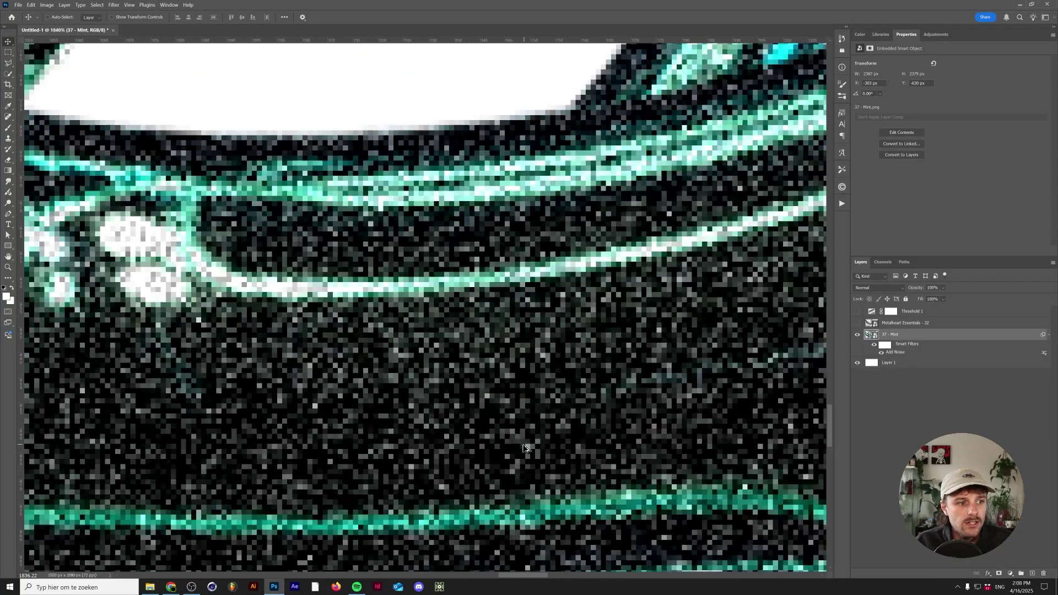
scroll(523, 432, "down", 6)
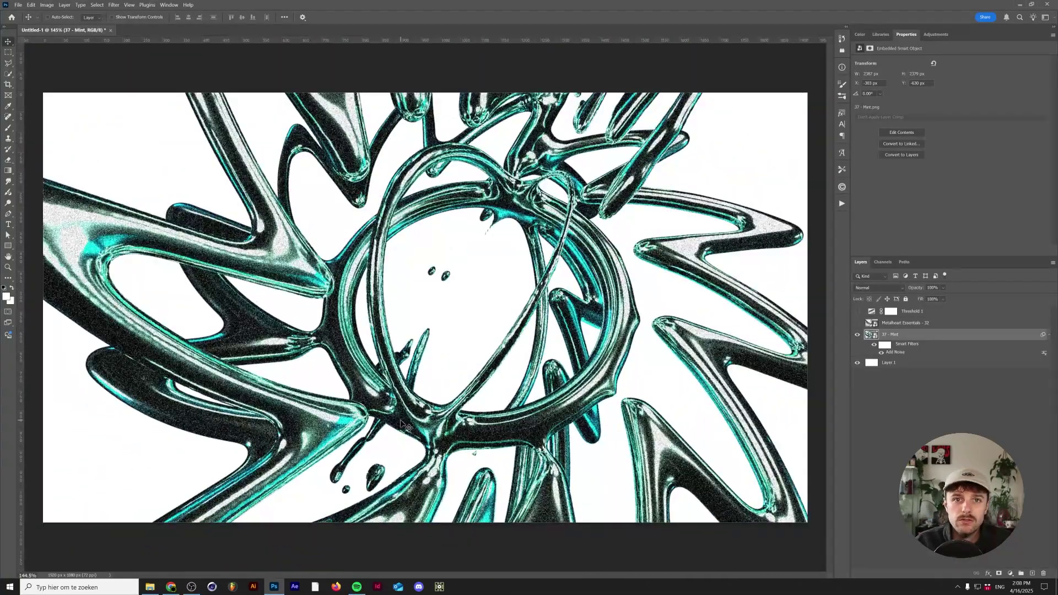
Turn Threshold 1 back on and add a Mosaic smart filter to 37 - Mint, adjusting cell size
left_click(857, 312)
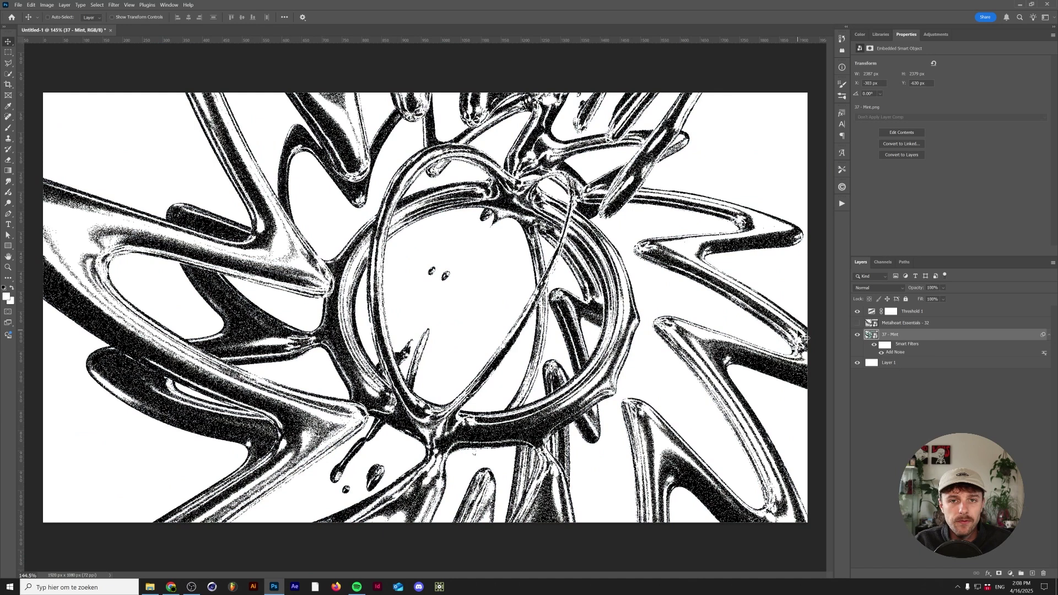
left_click(114, 6)
mouse_move(138, 134)
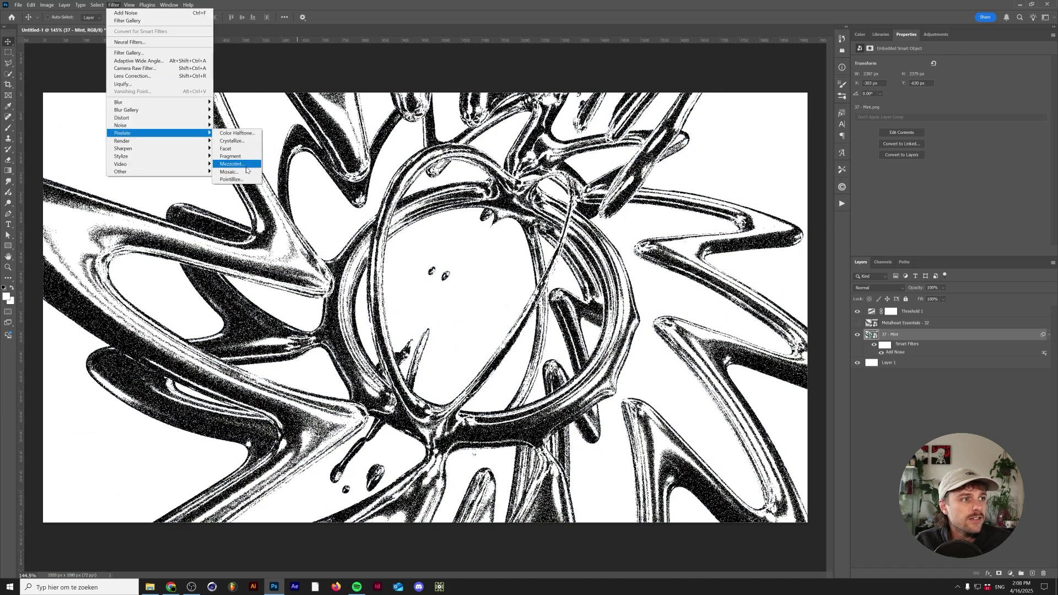
left_click(229, 171)
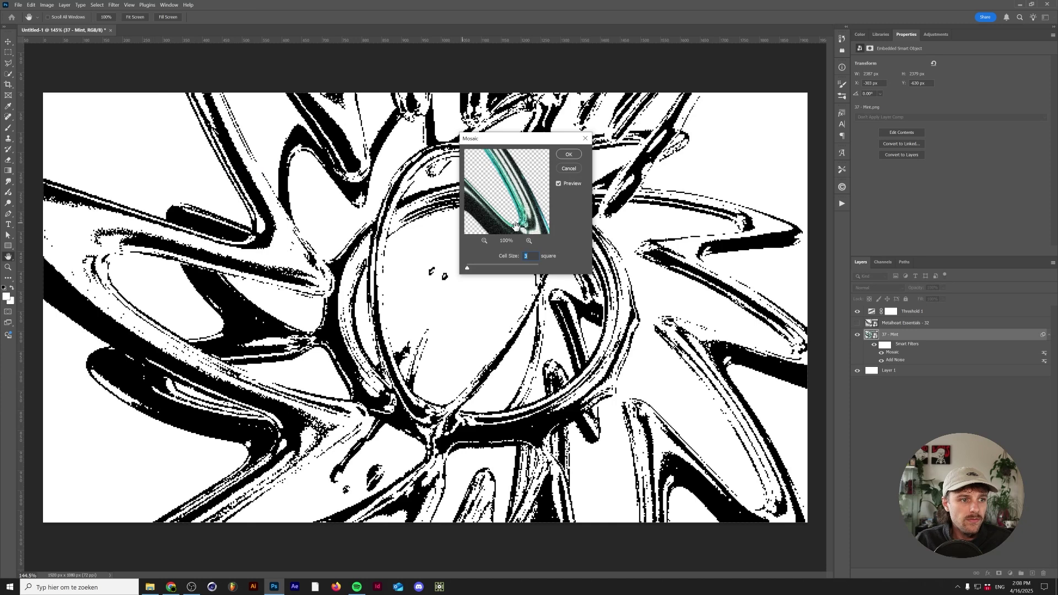
key("Down")
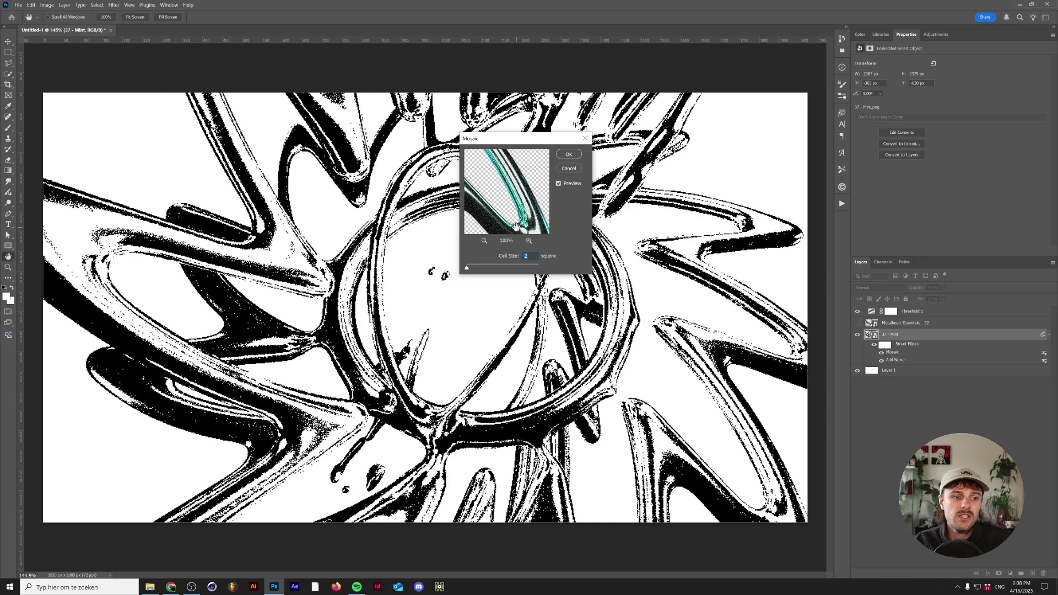
key("Up")
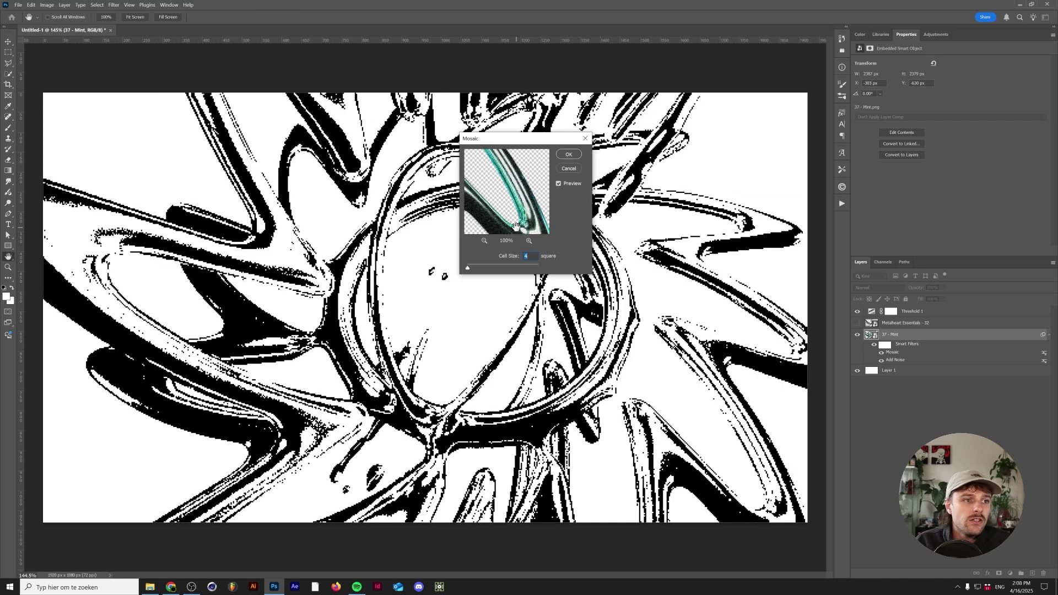
key("Return")
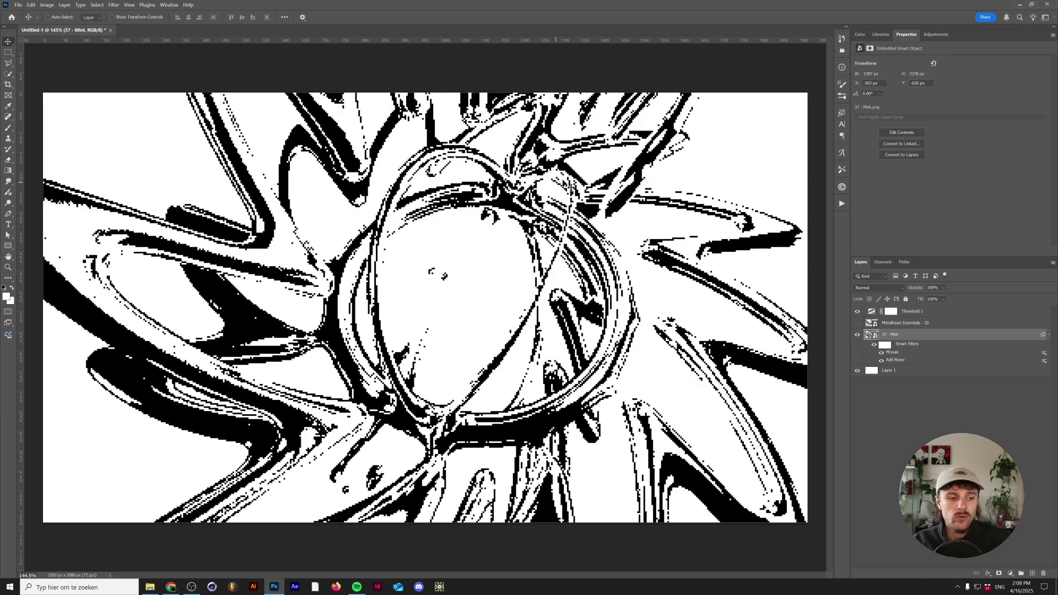
Switch the Mosaic filter off and back on to compare the pixelated look
scroll(515, 334, "up", 3)
scroll(515, 334, "down", 4)
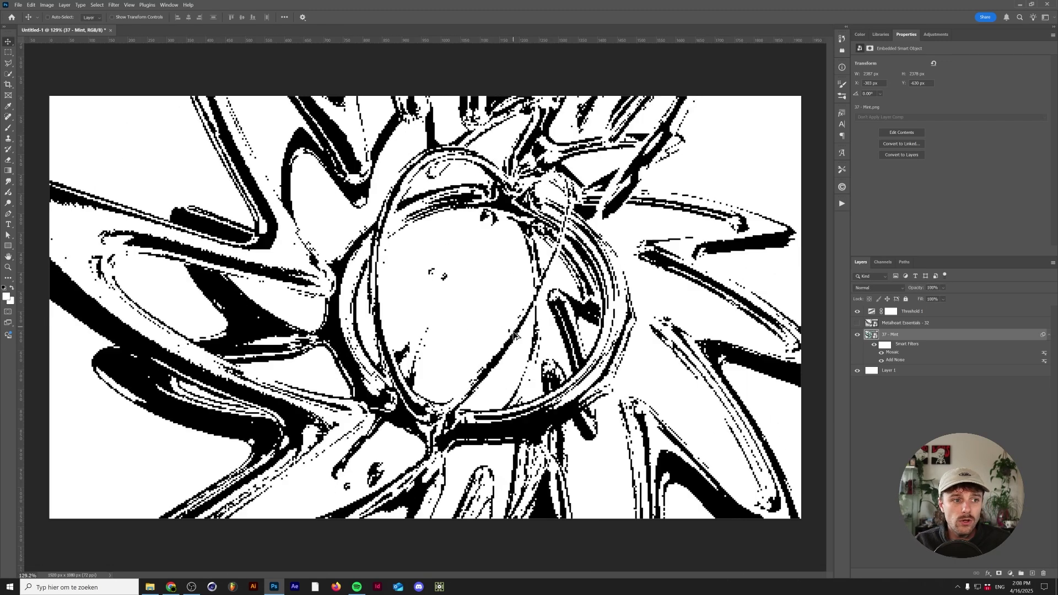
scroll(515, 334, "up", 3)
scroll(545, 436, "down", 2)
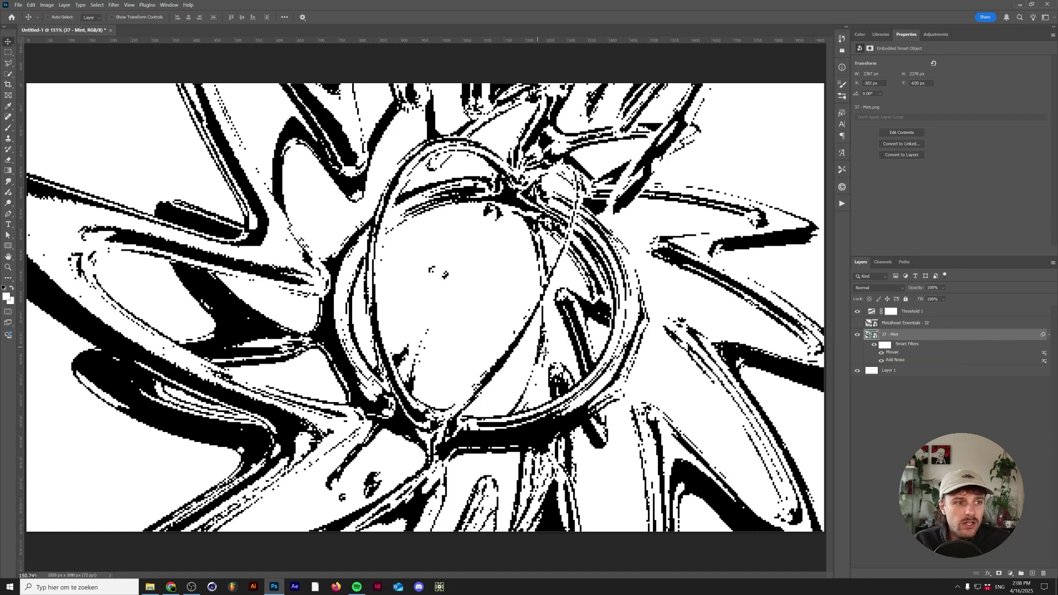
left_click(881, 354)
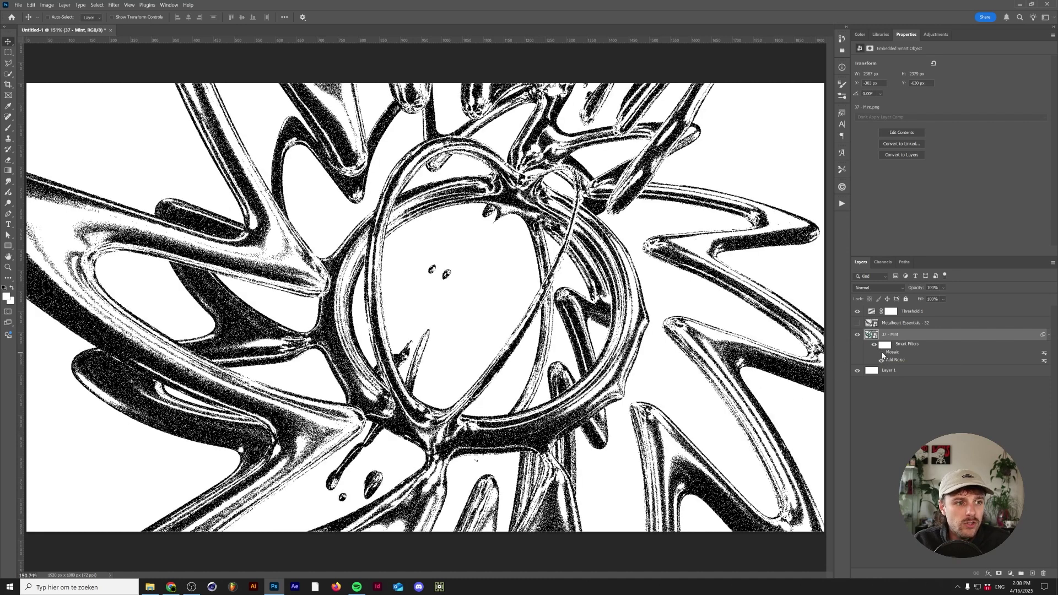
left_click(882, 352)
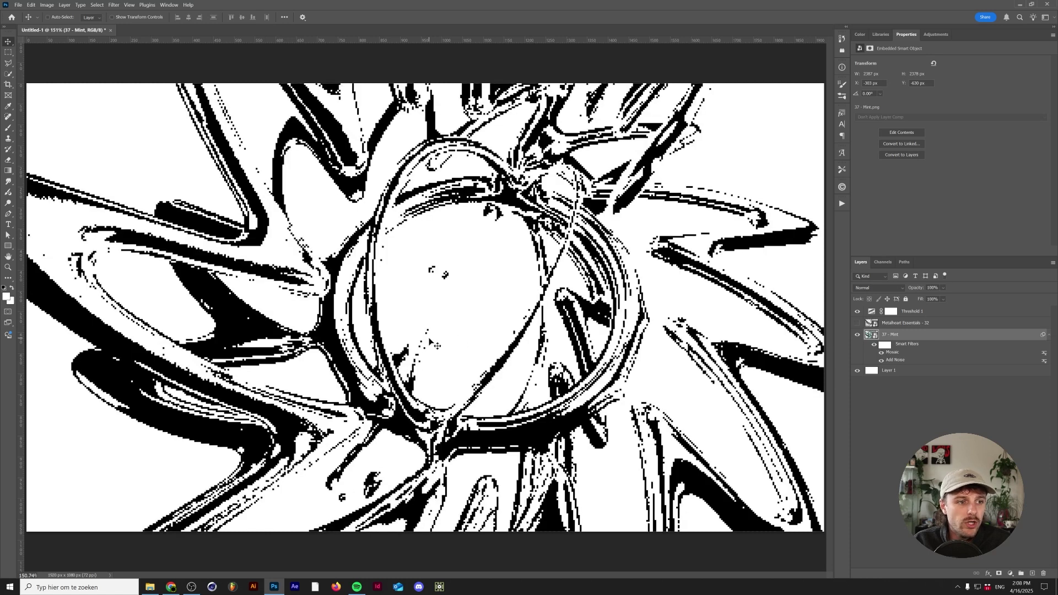
Add a Gaussian Blur smart filter with a 1.4 px radius to the 37 - Mint render
left_click(113, 4)
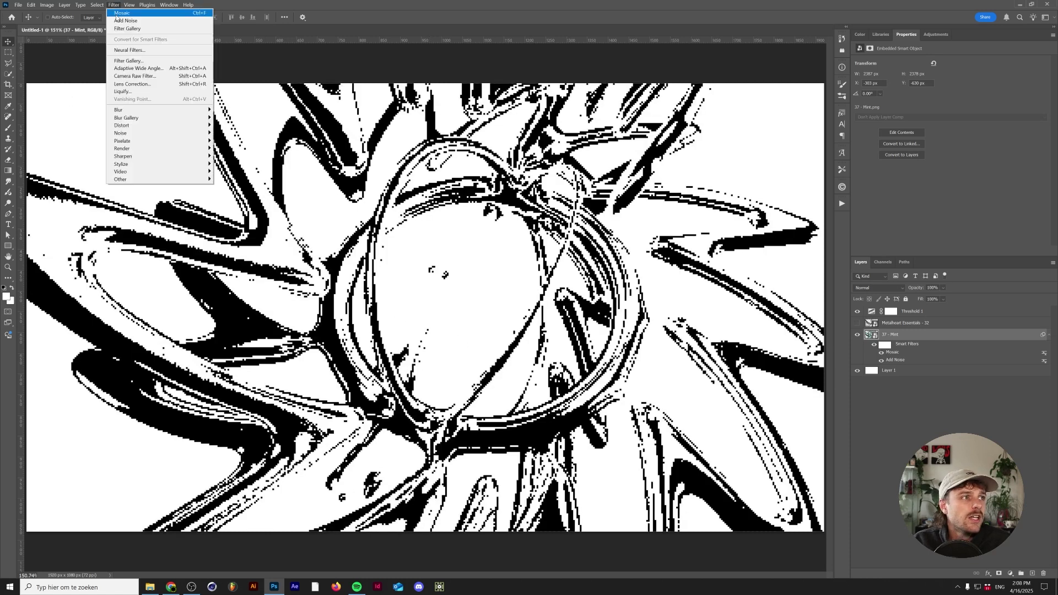
mouse_move(182, 110)
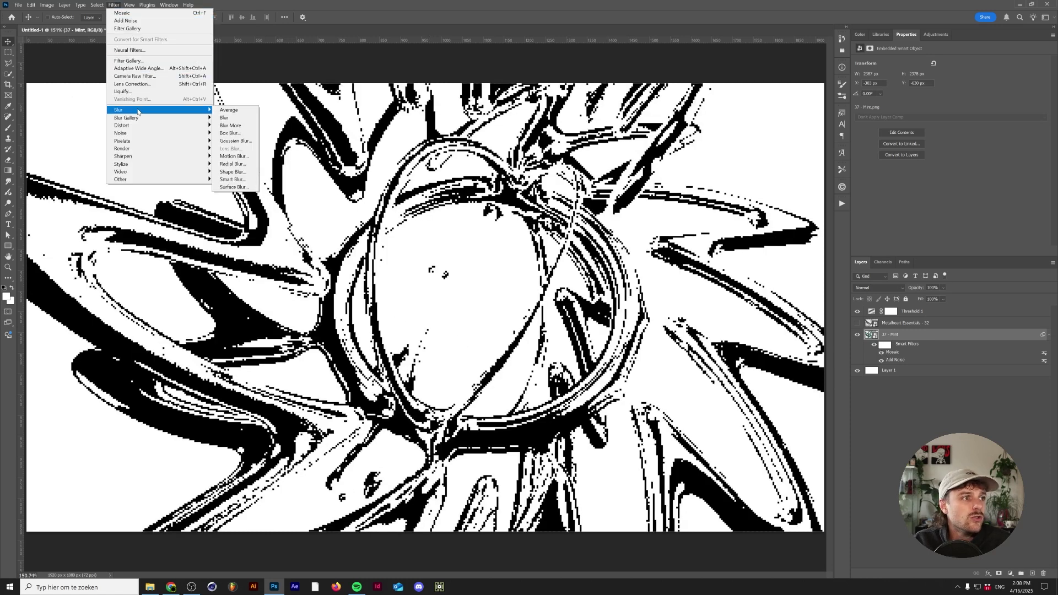
left_click(235, 141)
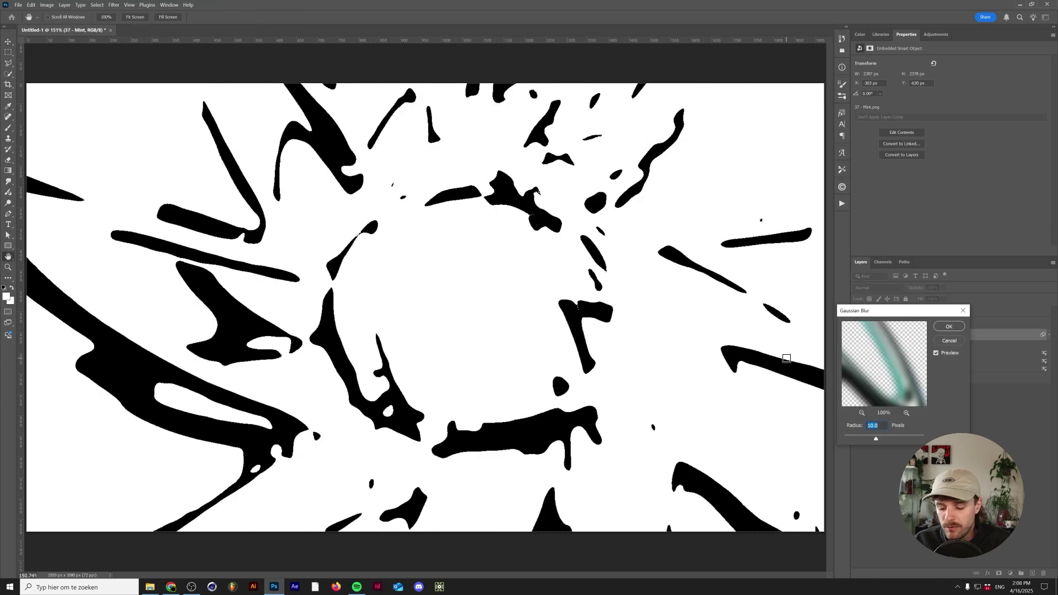
type("1")
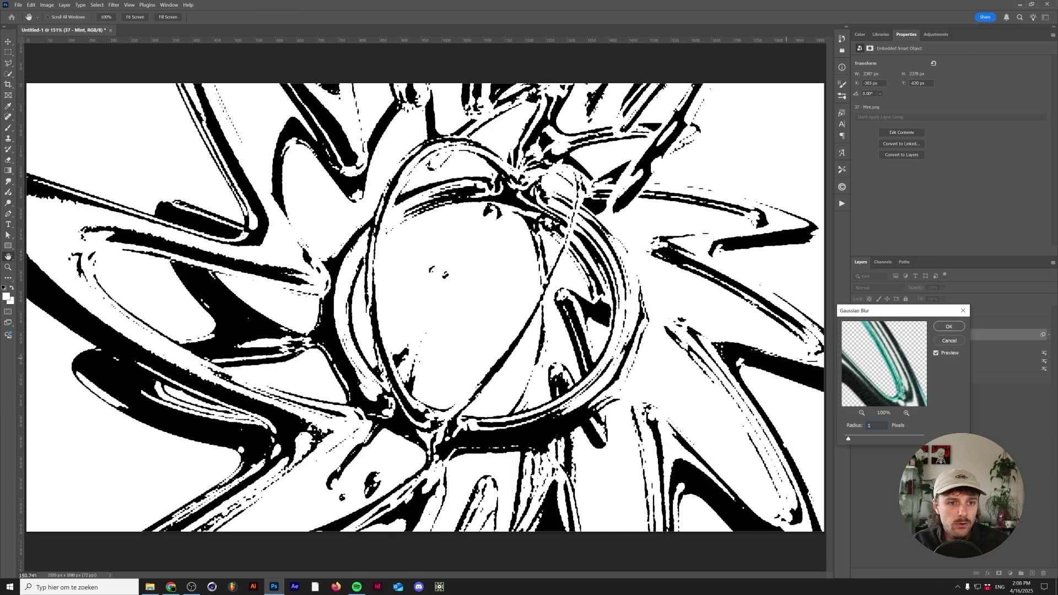
key("Up")
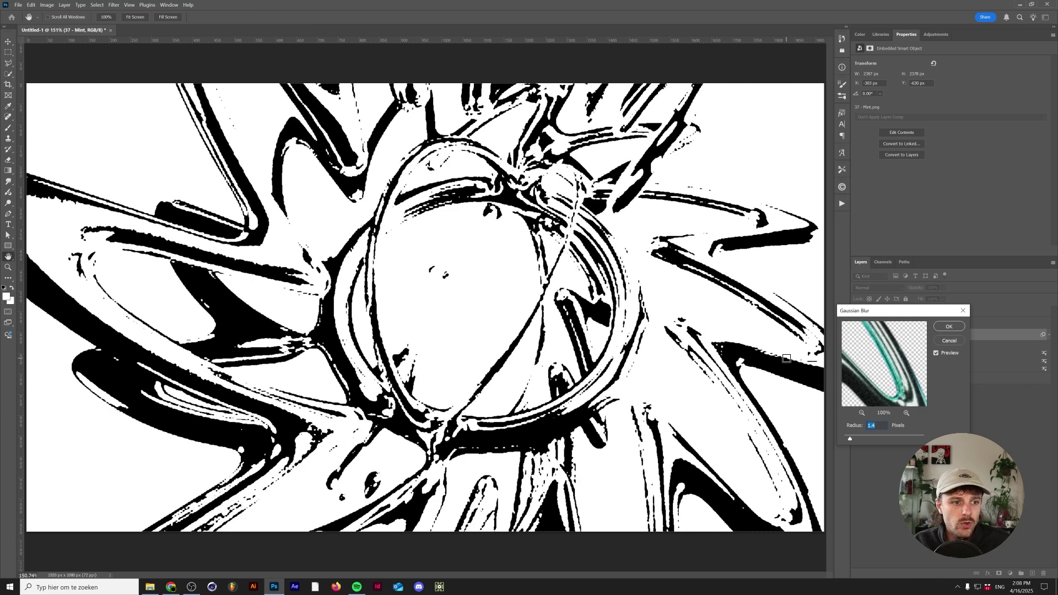
key("Return")
scroll(527, 518, "up", 3)
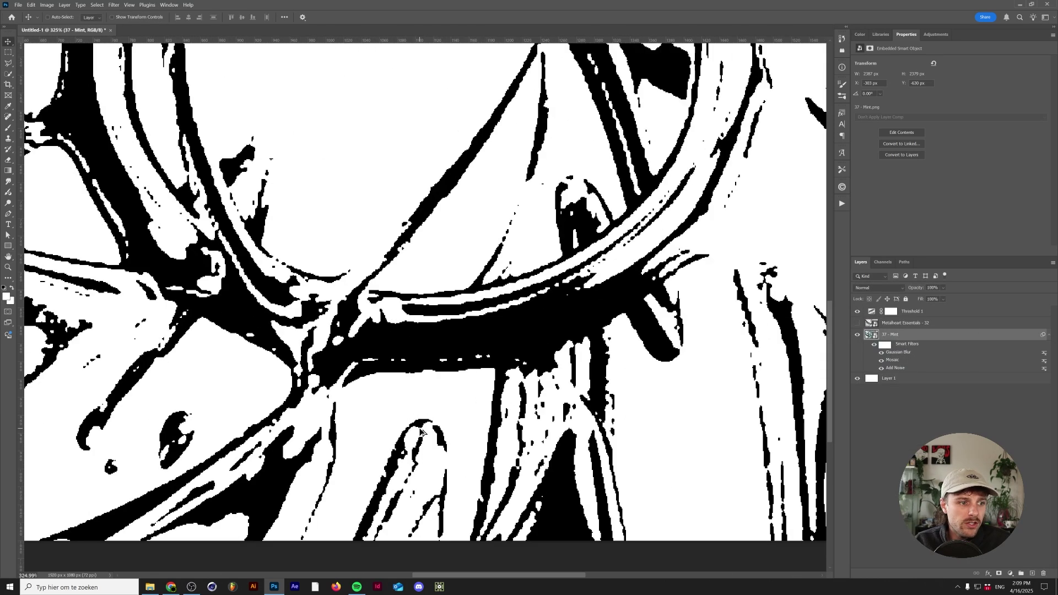
scroll(417, 433, "down", 6)
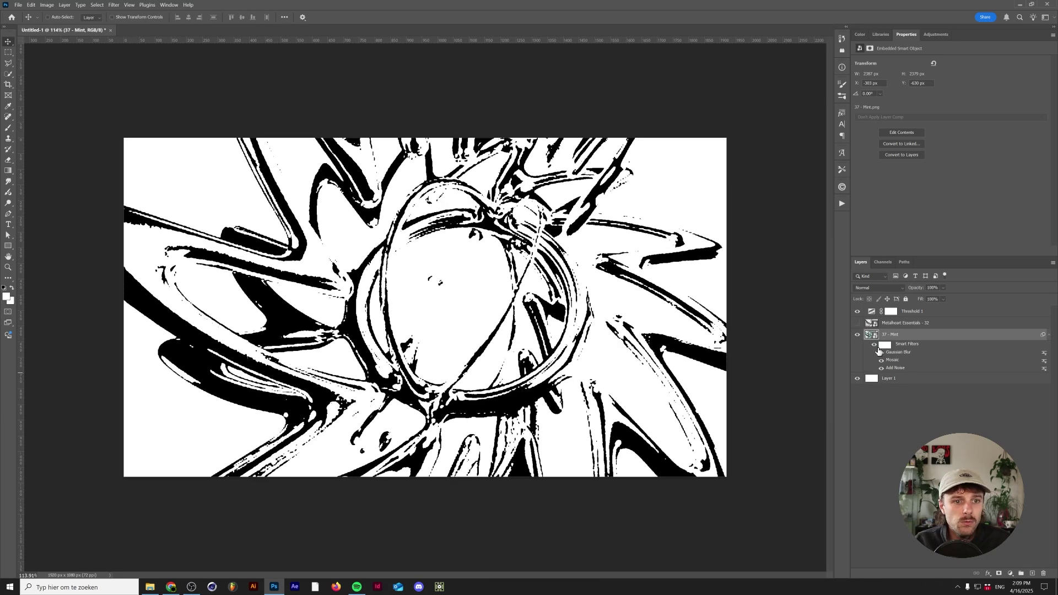
Compare without Gaussian Blur, then reopen Add Noise and confirm it at Amount 20
left_click(874, 349)
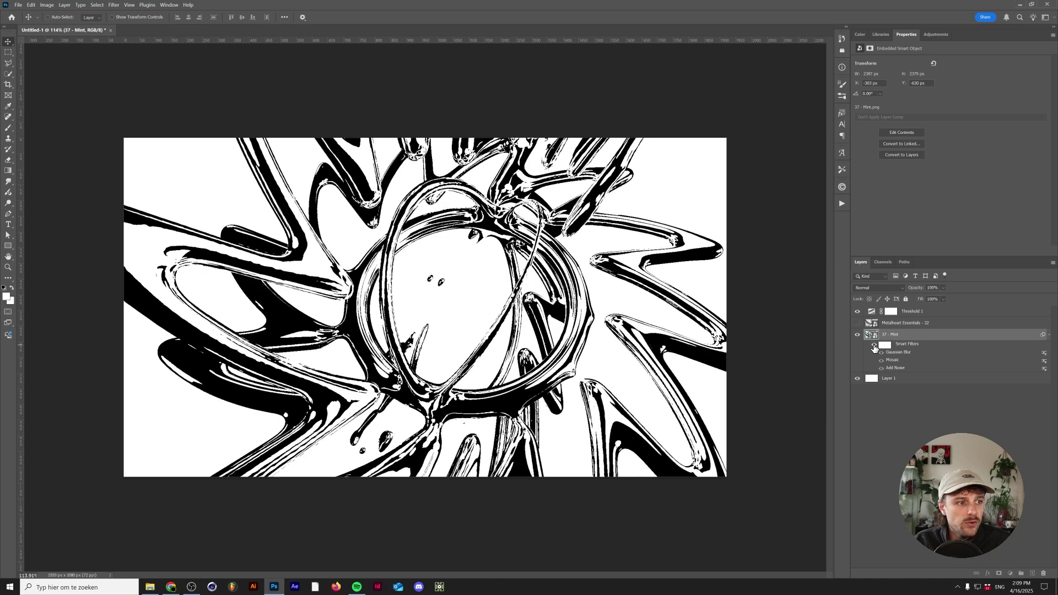
scroll(411, 327, "up", 4)
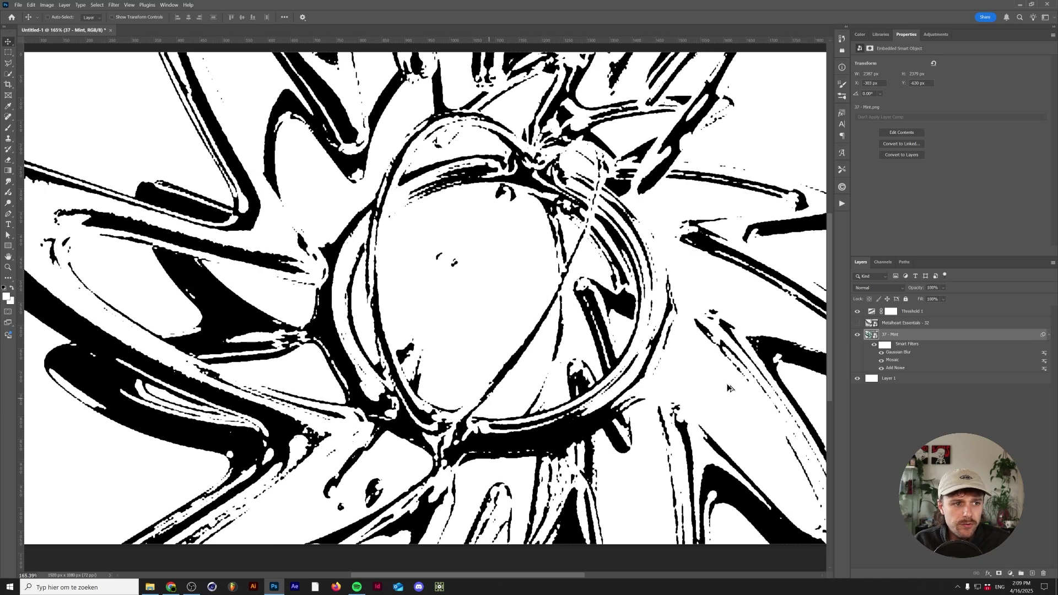
double_click(894, 369)
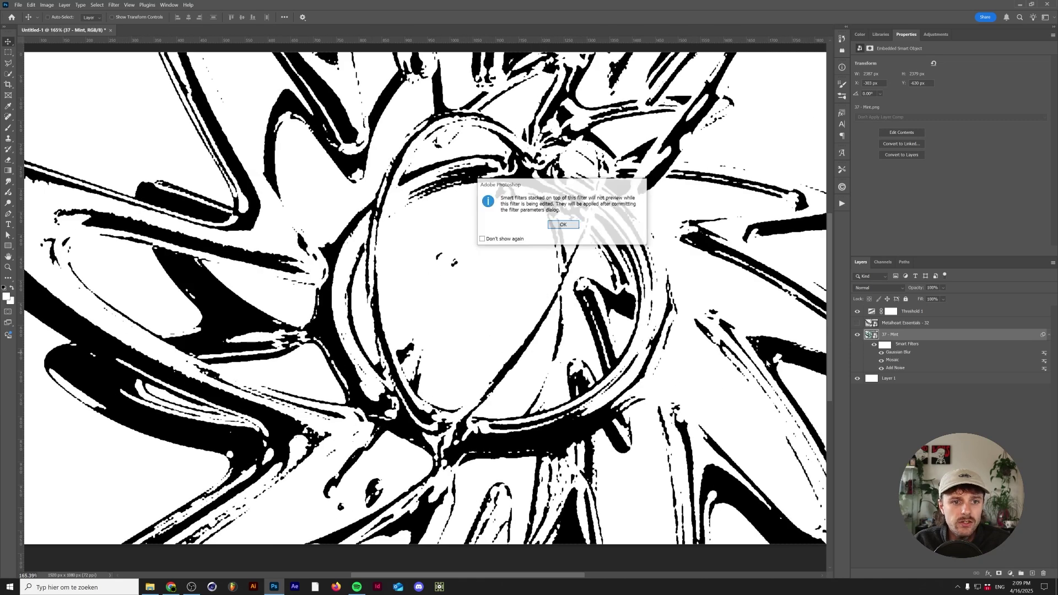
left_click(562, 224)
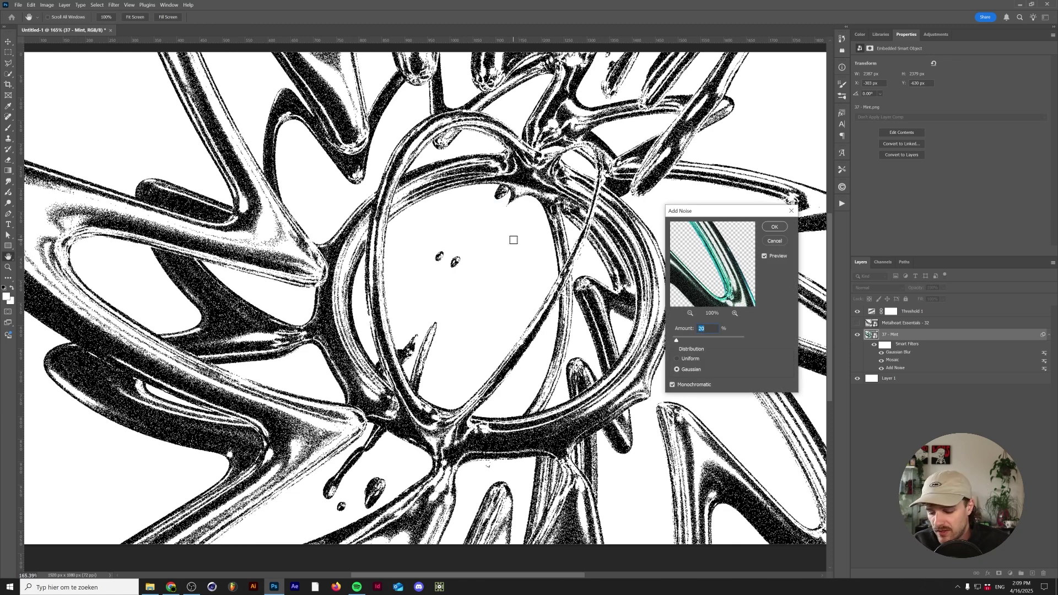
key("Return")
scroll(552, 461, "down", 3)
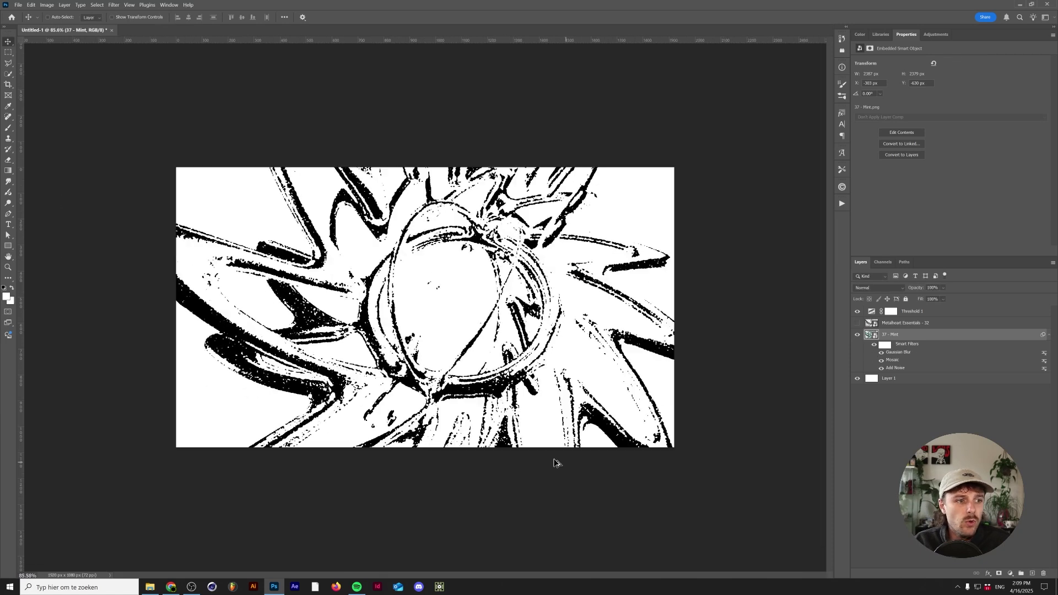